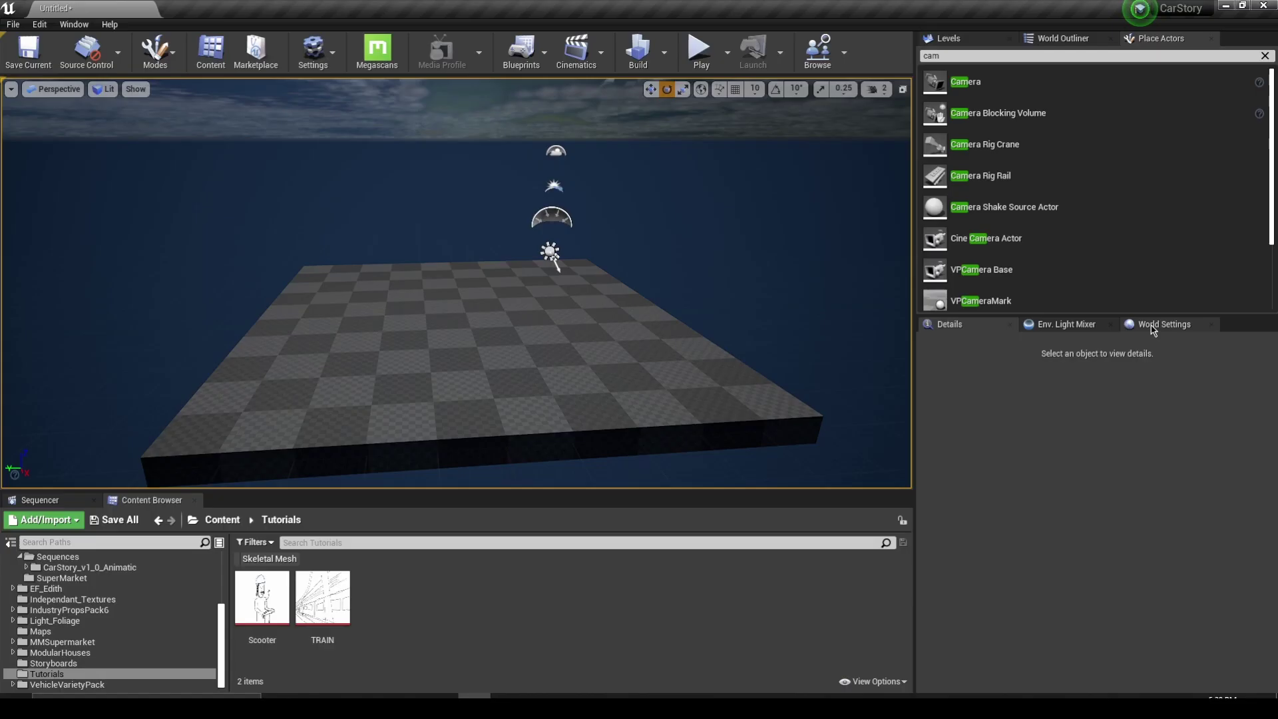
Place a Plane actor from Place Actors and raise it above the floor.
{"action": "left_click", "coordinate": [556, 266]}
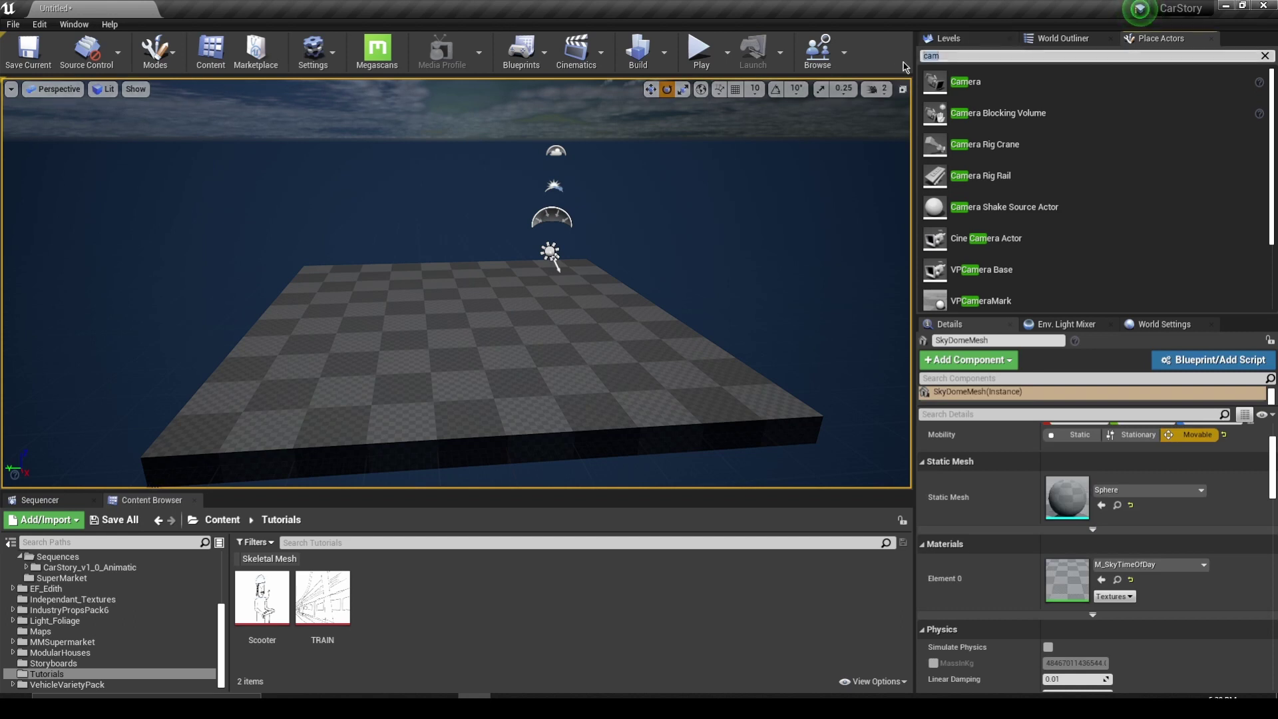
{"action": "type", "text": "plane"}
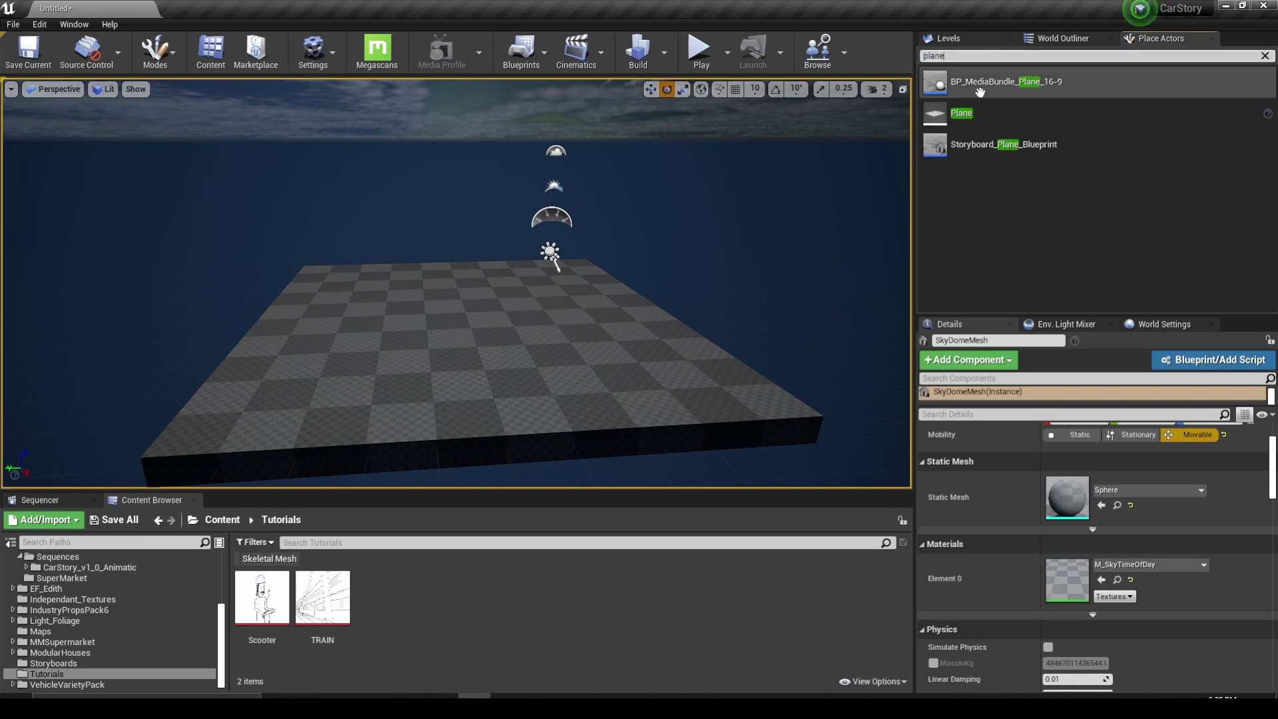
{"action": "left_click_drag", "start_coordinate": [962, 113], "coordinate": [457, 324]}
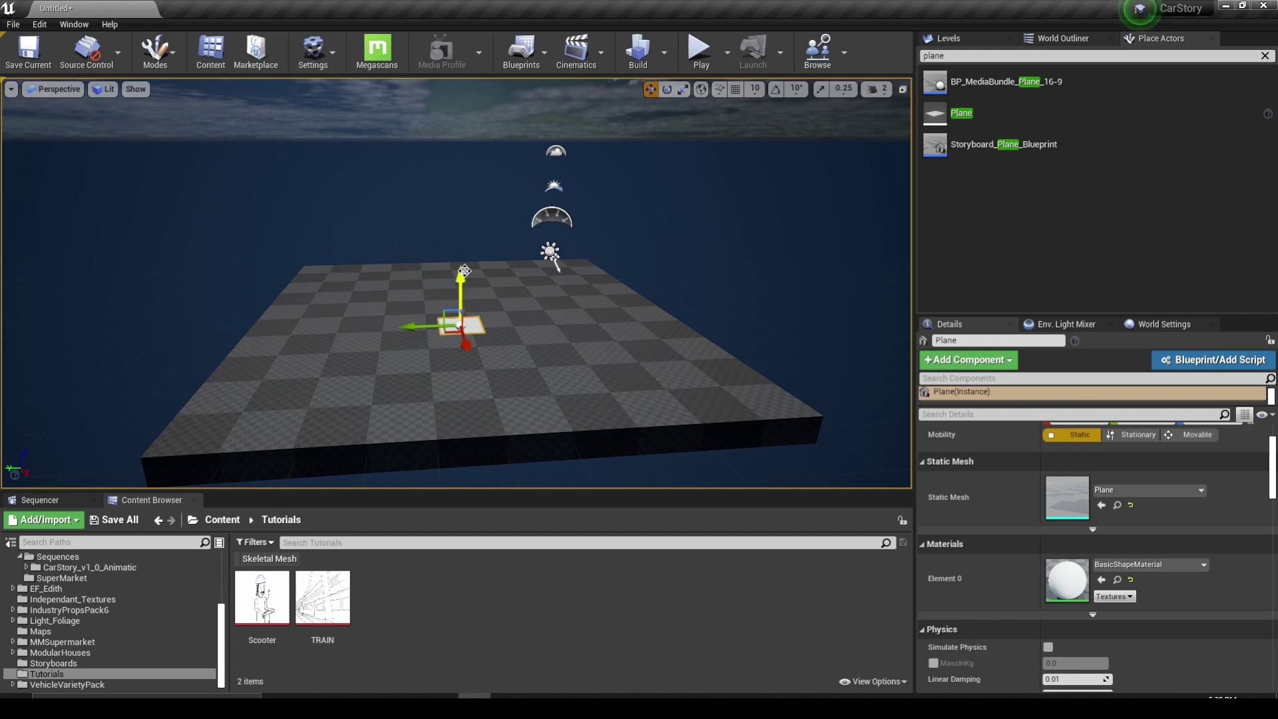
{"action": "left_click_drag", "start_coordinate": [464, 273], "coordinate": [462, 190]}
Enable rotation snapping and rotate the plane 90° so it stands upright.
{"action": "key", "text": "e"}
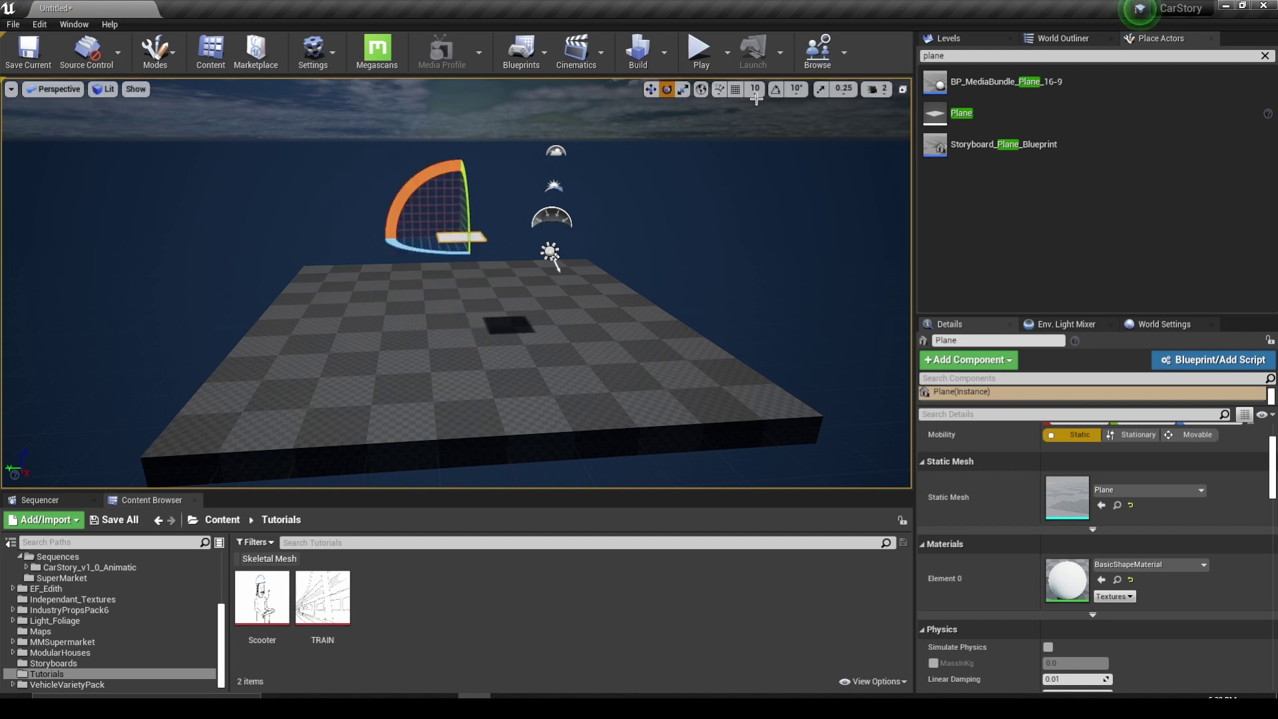
{"action": "left_click", "coordinate": [775, 89]}
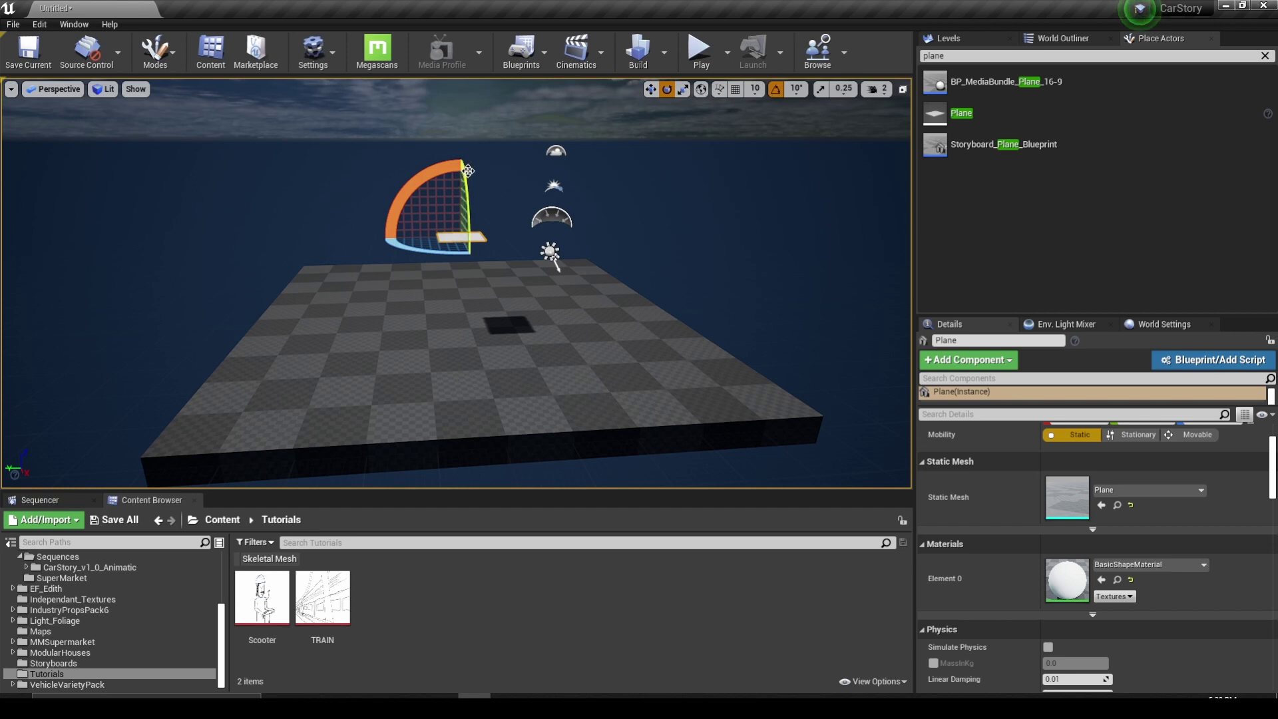
{"action": "left_click_drag", "start_coordinate": [464, 174], "coordinate": [442, 257]}
{"action": "left_click", "coordinate": [442, 262]}
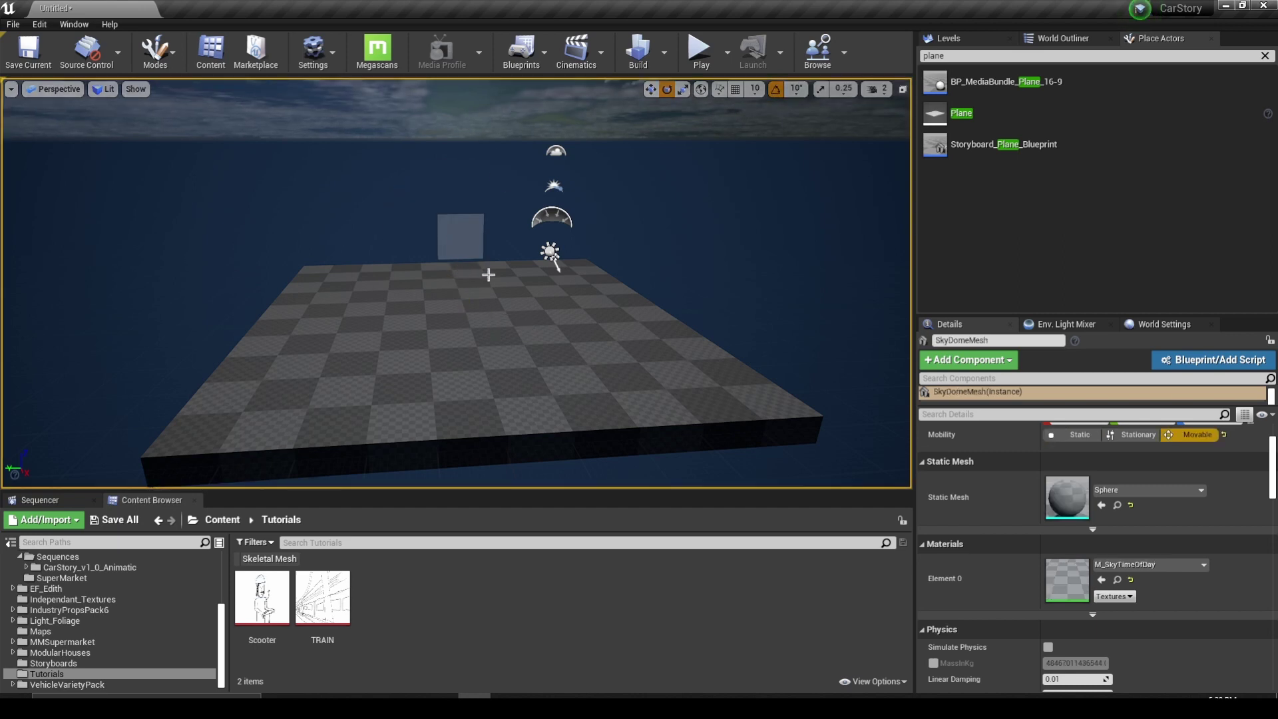
{"action": "left_click", "coordinate": [449, 239]}
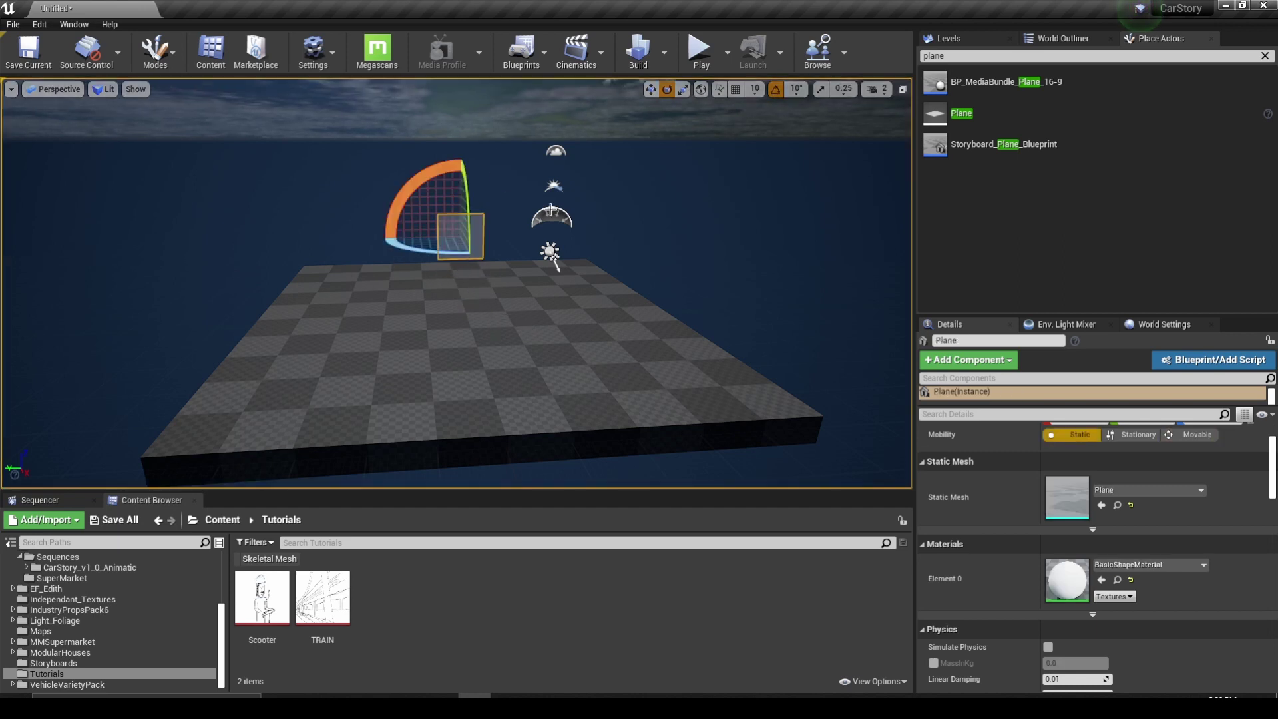
Apply the Scooter texture to the plane and rotate it so the sketch is upright.
{"action": "key", "text": "f"}
{"action": "mouse_move", "coordinate": [261, 598]}
{"action": "left_mouse_down"}
{"action": "mouse_move", "coordinate": [520, 297]}
{"action": "mouse_move", "coordinate": [607, 228]}
{"action": "mouse_move", "coordinate": [610, 285]}
{"action": "left_mouse_up"}
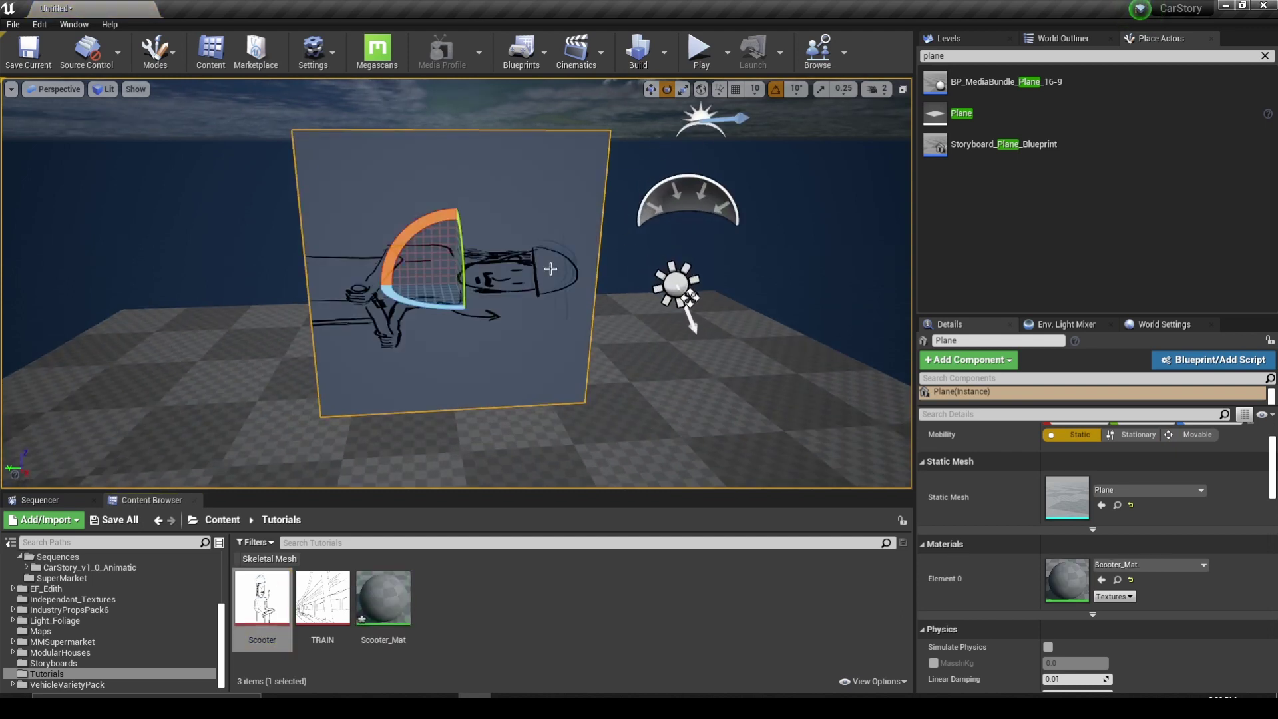
{"action": "mouse_move", "coordinate": [410, 233]}
{"action": "left_mouse_down"}
{"action": "mouse_move", "coordinate": [400, 220]}
{"action": "mouse_move", "coordinate": [357, 290]}
{"action": "mouse_move", "coordinate": [479, 193]}
{"action": "left_mouse_up"}
{"action": "left_click", "coordinate": [525, 254]}
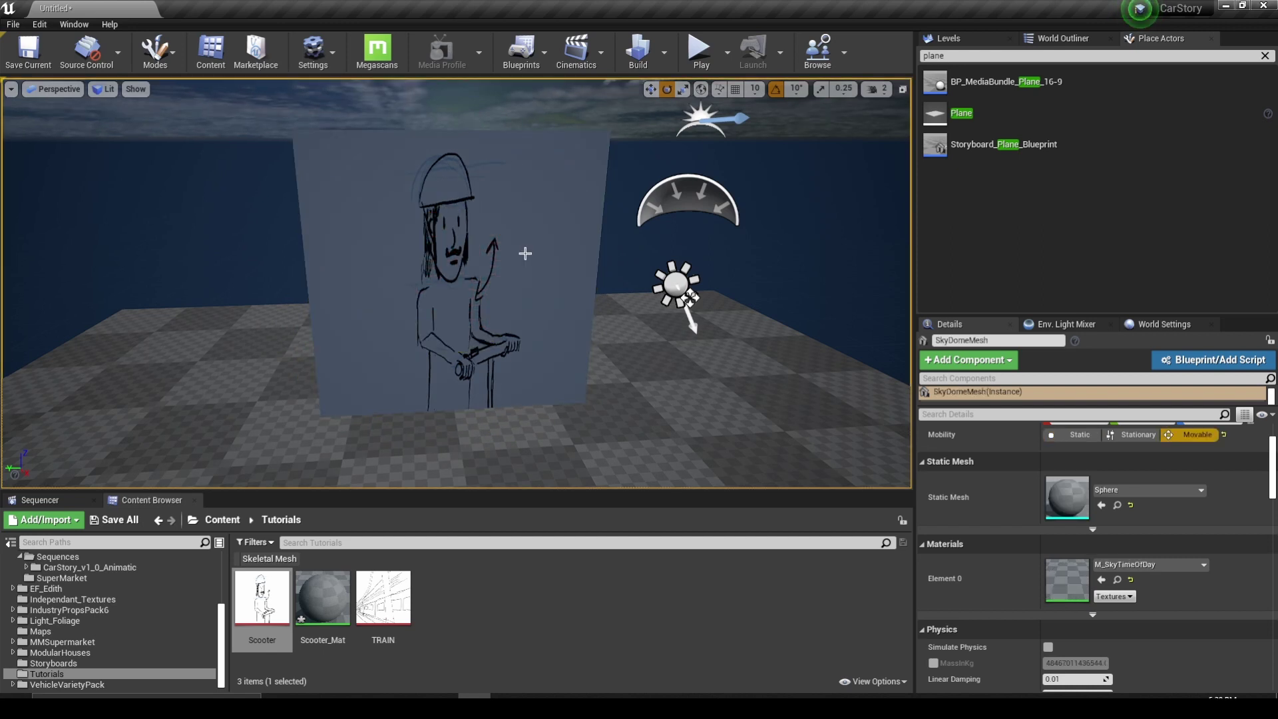
Set the plane's scale to X 16 and Y 9 in the Details panel.
{"action": "left_click", "coordinate": [525, 254]}
{"action": "scroll", "coordinate": [983, 519], "scroll_direction": "up", "scroll_amount": 2}
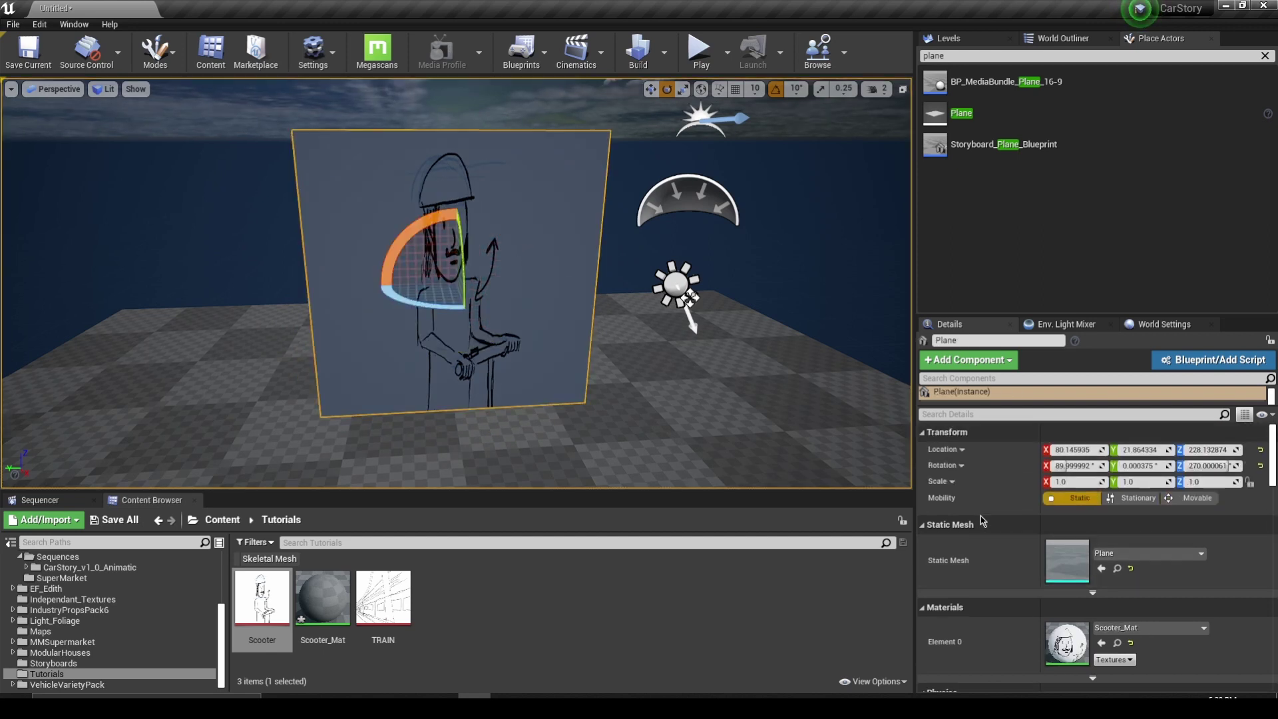
{"action": "left_click", "coordinate": [744, 178]}
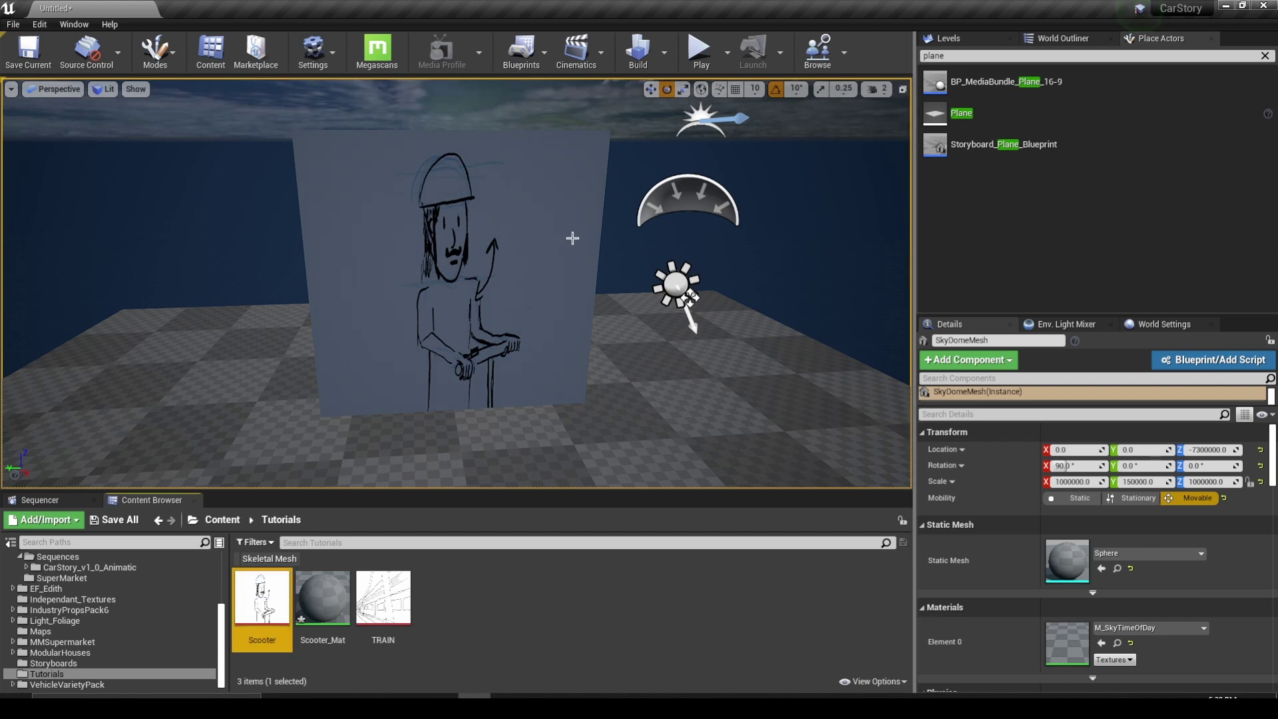
{"action": "left_click", "coordinate": [493, 231]}
{"action": "left_click", "coordinate": [1090, 481]}
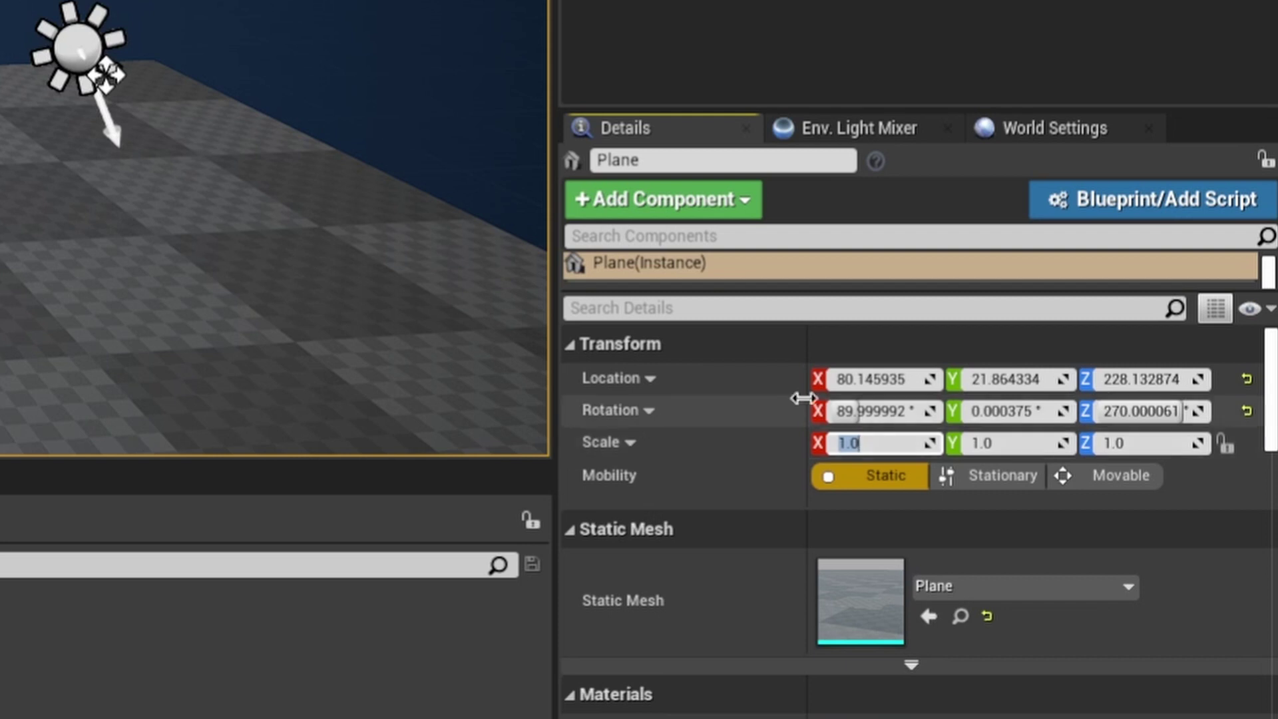
{"action": "type", "text": "16"}
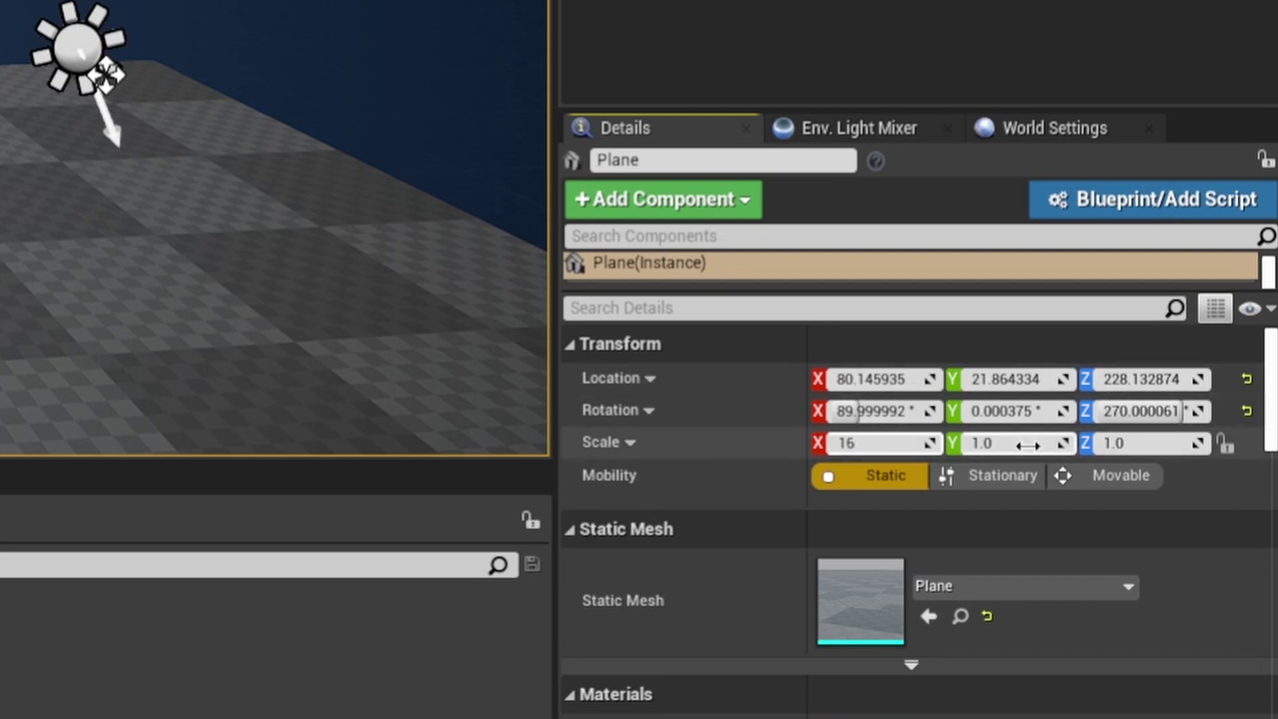
{"action": "left_click", "coordinate": [1029, 444]}
{"action": "type", "text": "9"}
{"action": "key", "text": "Return"}
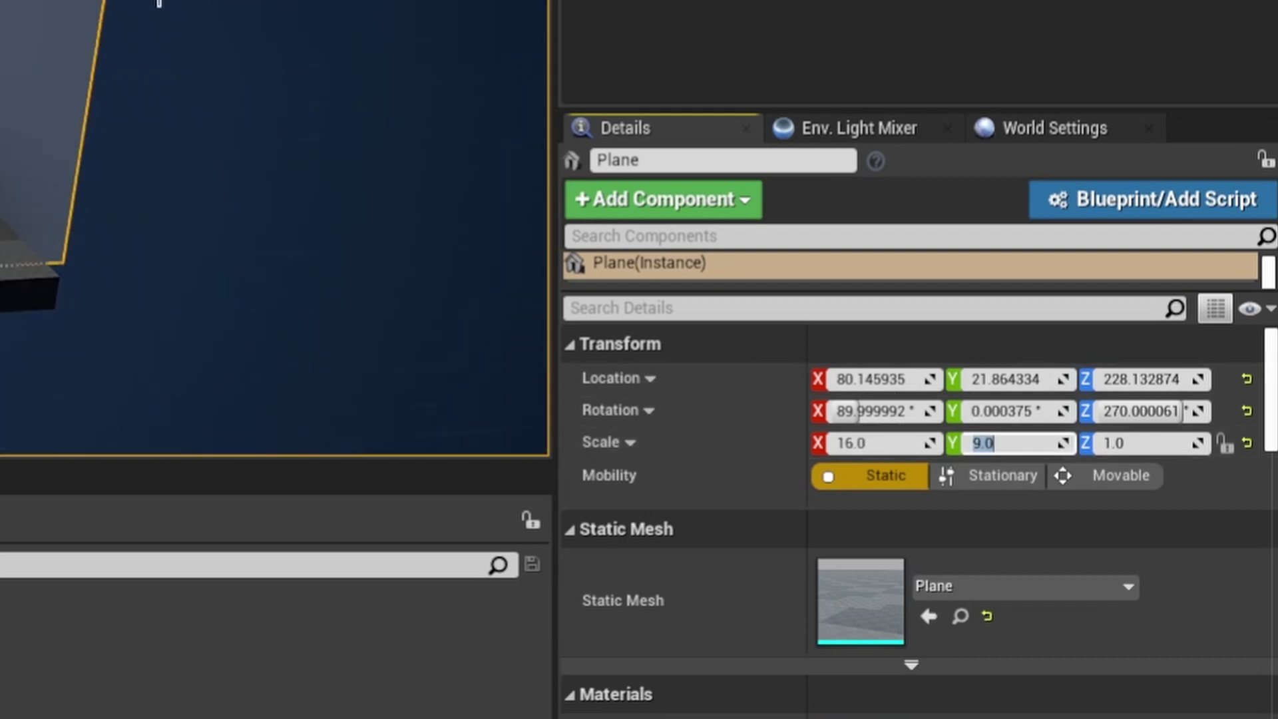
{"action": "left_click", "coordinate": [158, 4]}
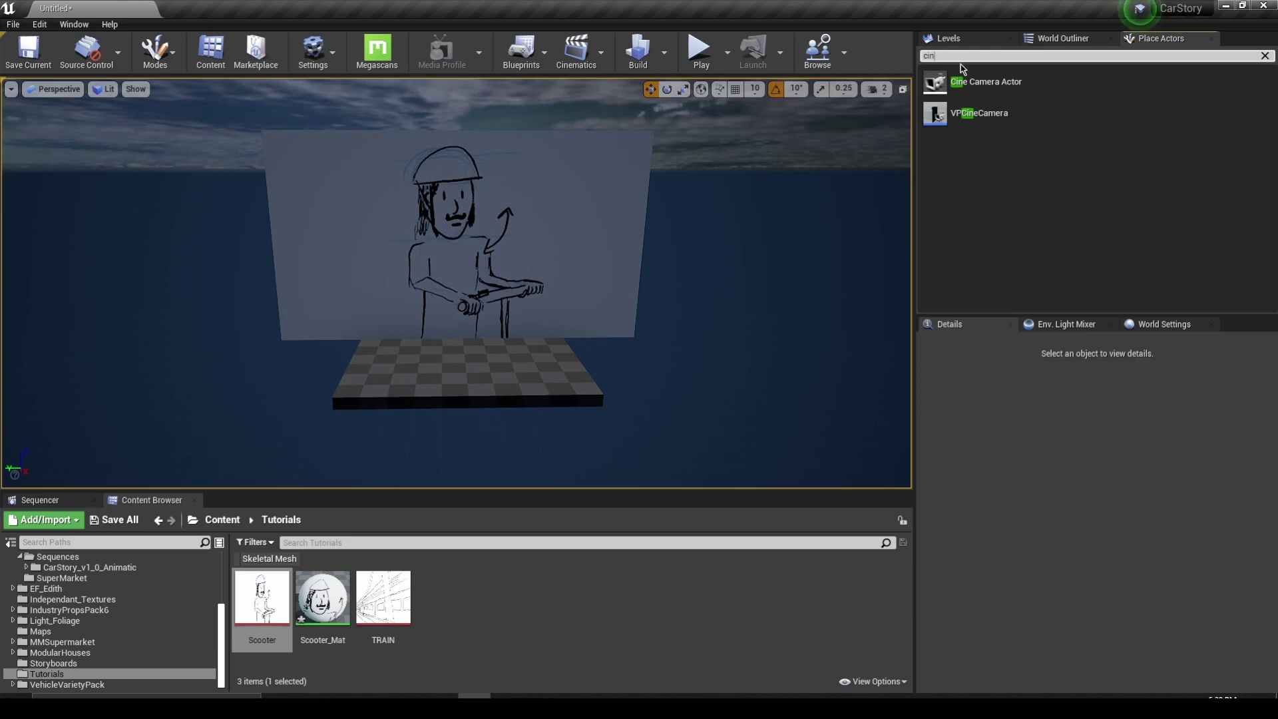
Place a Cine Camera Actor facing the sketch and set its focal length to 70.
{"action": "left_click_drag", "start_coordinate": [985, 82], "coordinate": [476, 367]}
{"action": "key", "text": "e"}
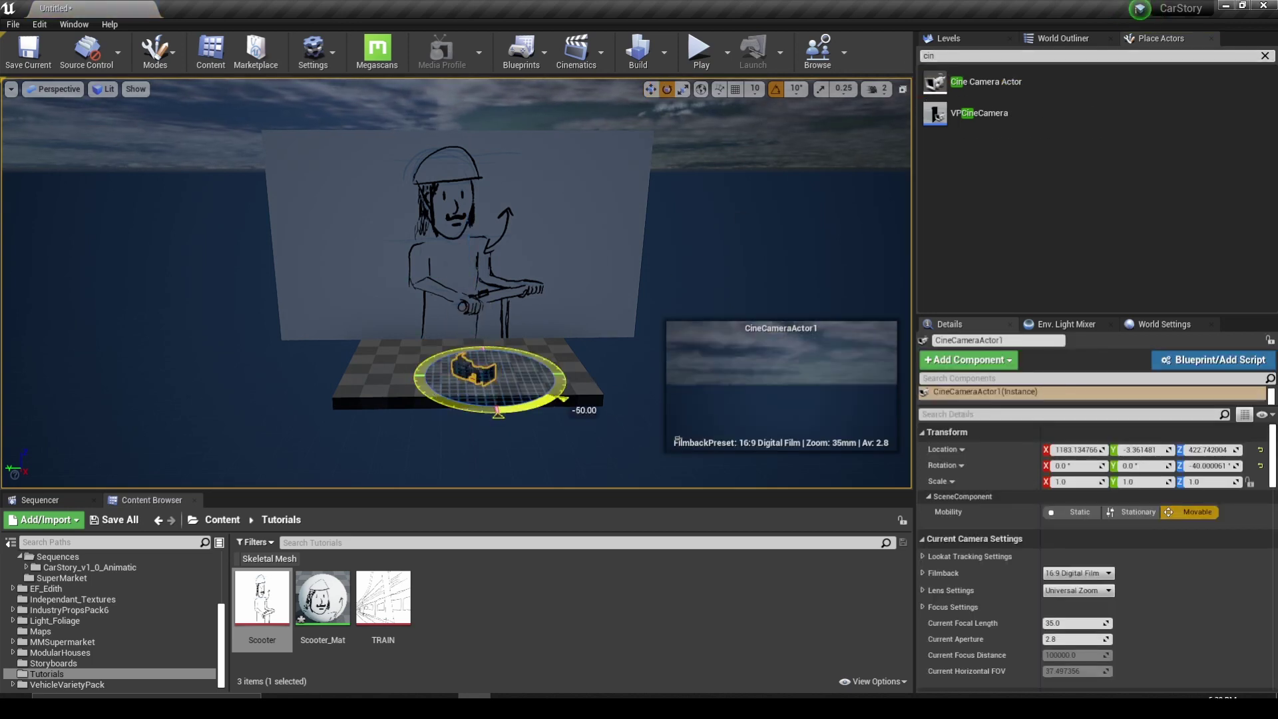
{"action": "mouse_move", "coordinate": [593, 382]}
{"action": "left_mouse_down"}
{"action": "mouse_move", "coordinate": [779, 425]}
{"action": "mouse_move", "coordinate": [665, 319]}
{"action": "mouse_move", "coordinate": [590, 318]}
{"action": "left_mouse_up"}
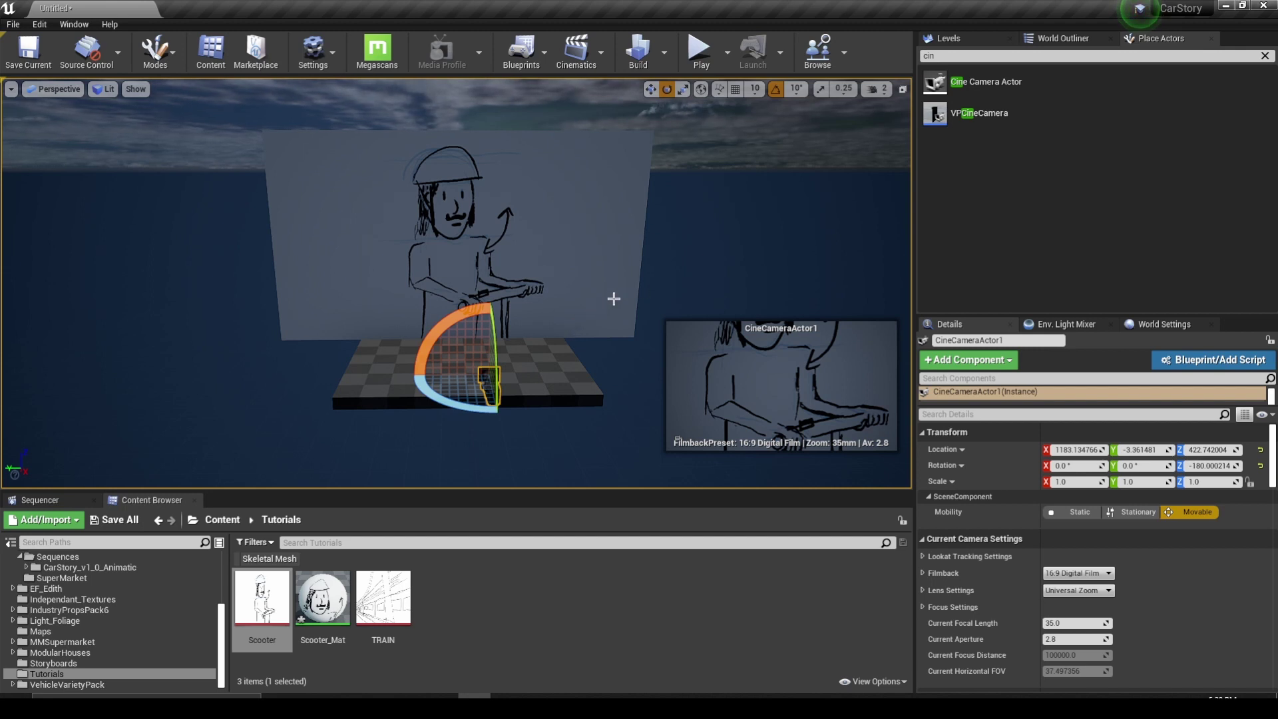
{"action": "scroll", "coordinate": [963, 557], "scroll_direction": "down", "scroll_amount": 4}
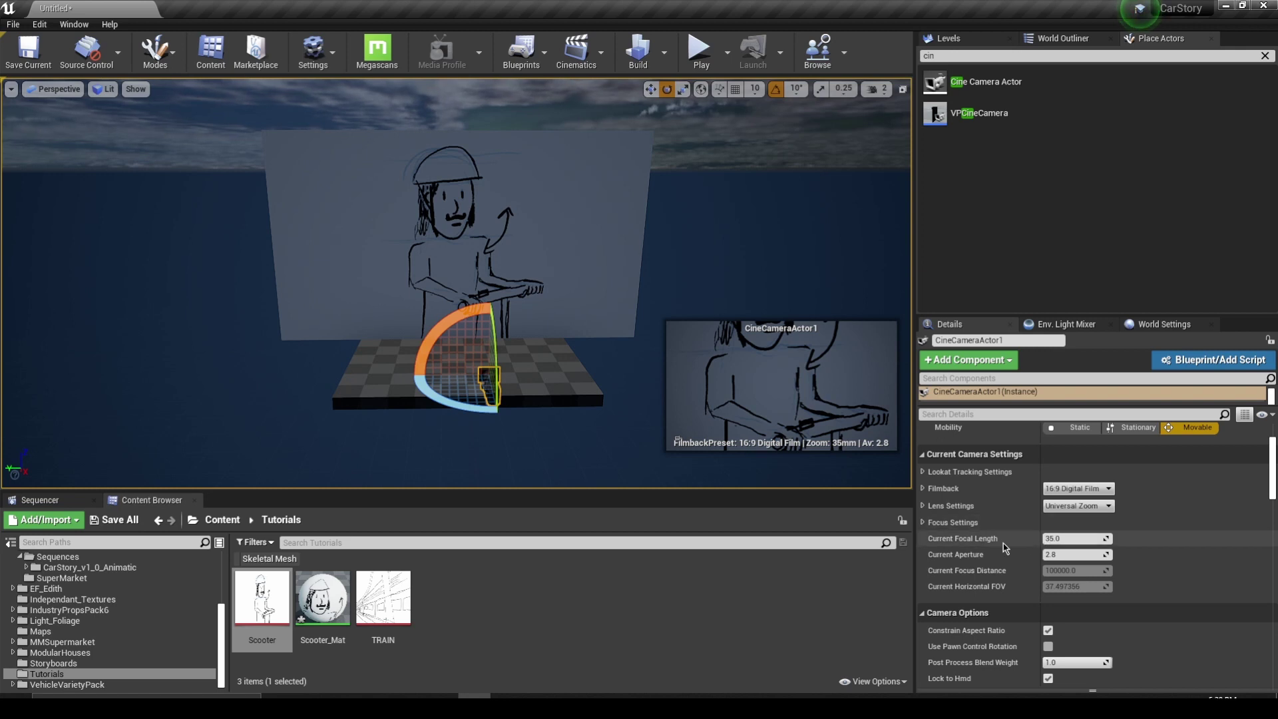
{"action": "left_click_drag", "start_coordinate": [1068, 539], "coordinate": [1142, 538]}
{"action": "left_click", "coordinate": [1073, 538]}
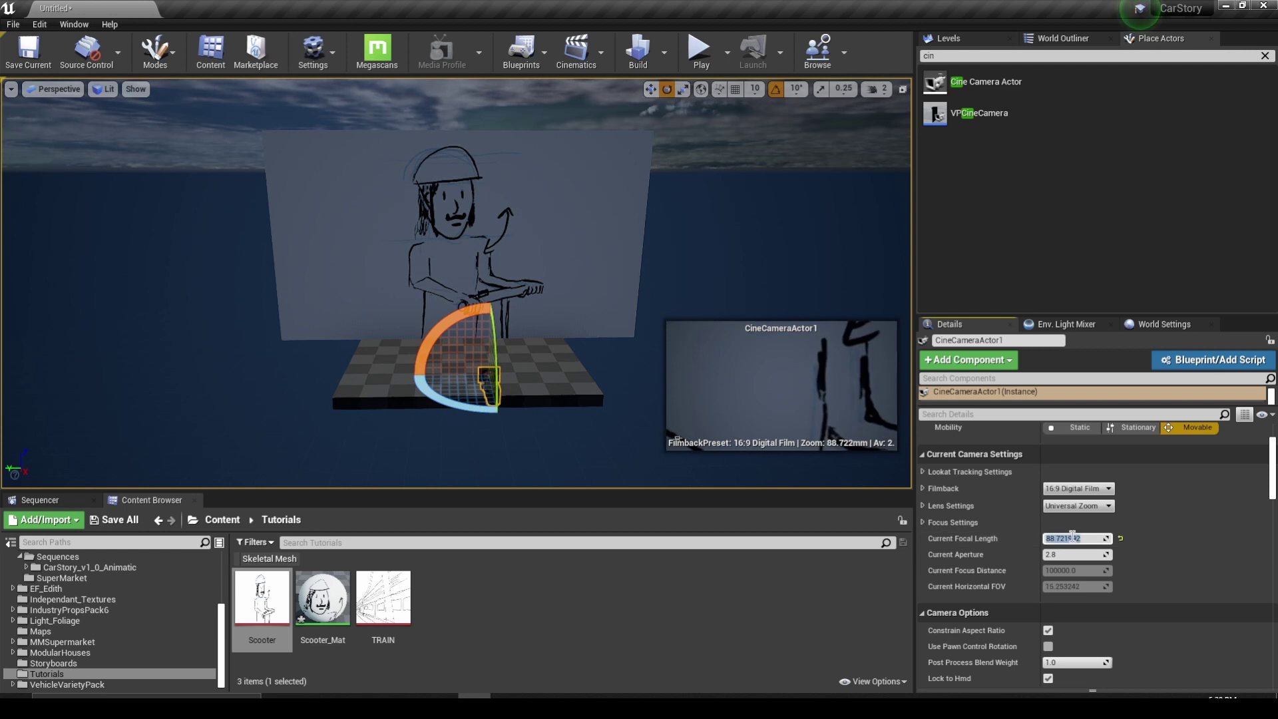
{"action": "type", "text": "70"}
Pilot the cine camera to frame the scooter sketch, then eject.
{"action": "right_click_drag", "start_coordinate": [270, 299], "coordinate": [188, 212]}
{"action": "key", "text": "ctrl+shift+p"}
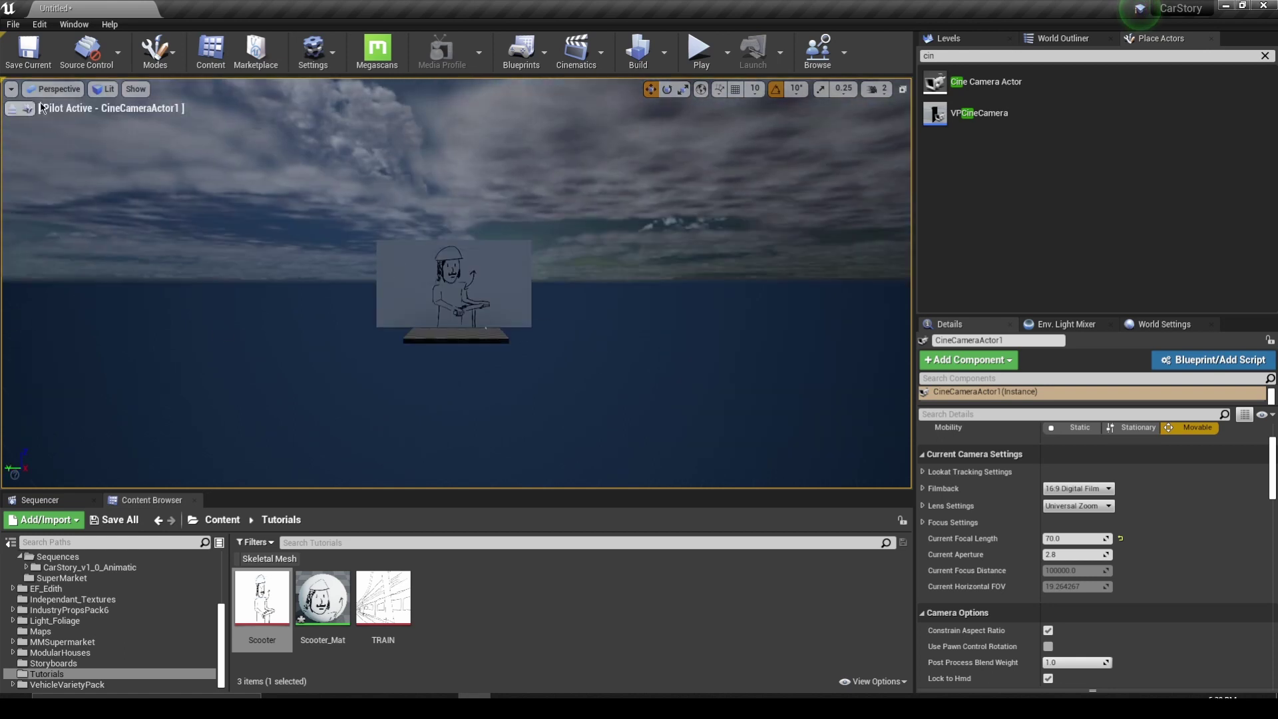
{"action": "left_click", "coordinate": [28, 109]}
{"action": "right_click_drag", "start_coordinate": [523, 277], "coordinate": [523, 276]}
{"action": "key", "text": "ctrl+shift+p"}
{"action": "right_click_drag", "start_coordinate": [382, 345], "coordinate": [422, 357]}
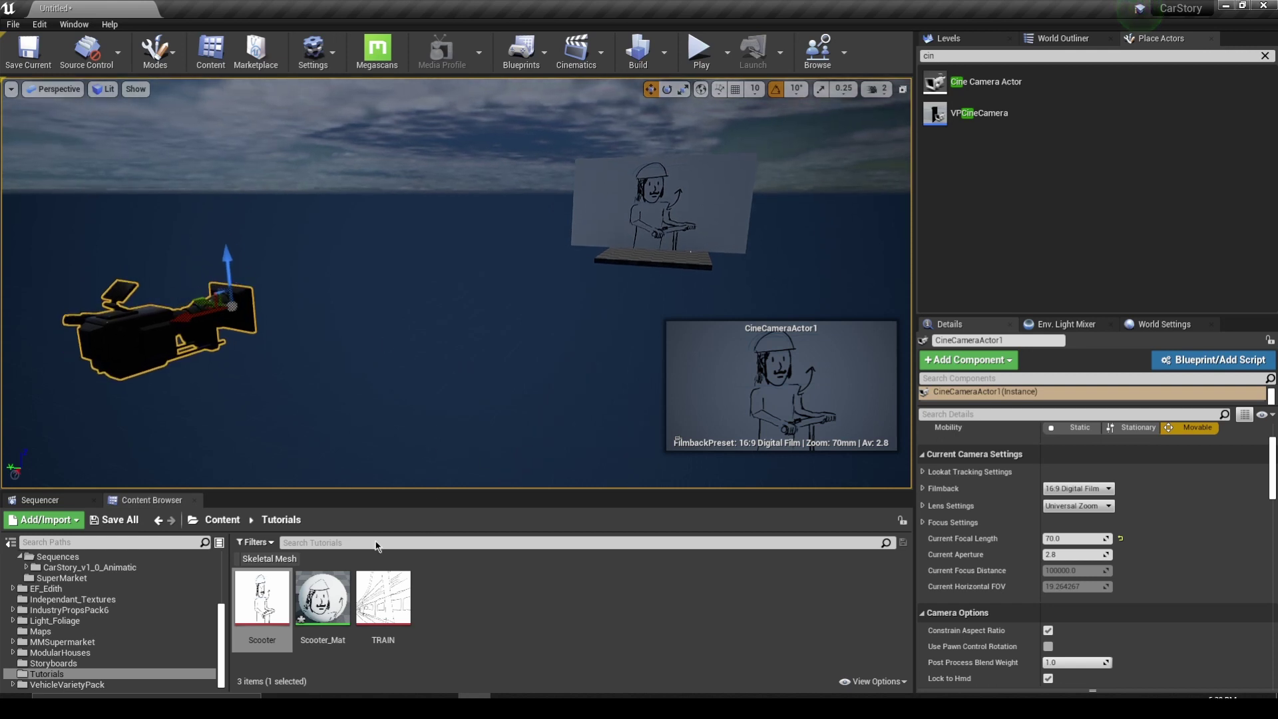
In Scooter_Mat, route the texture RGB through a Multiply node into Emissive Color.
{"action": "left_click", "coordinate": [326, 601]}
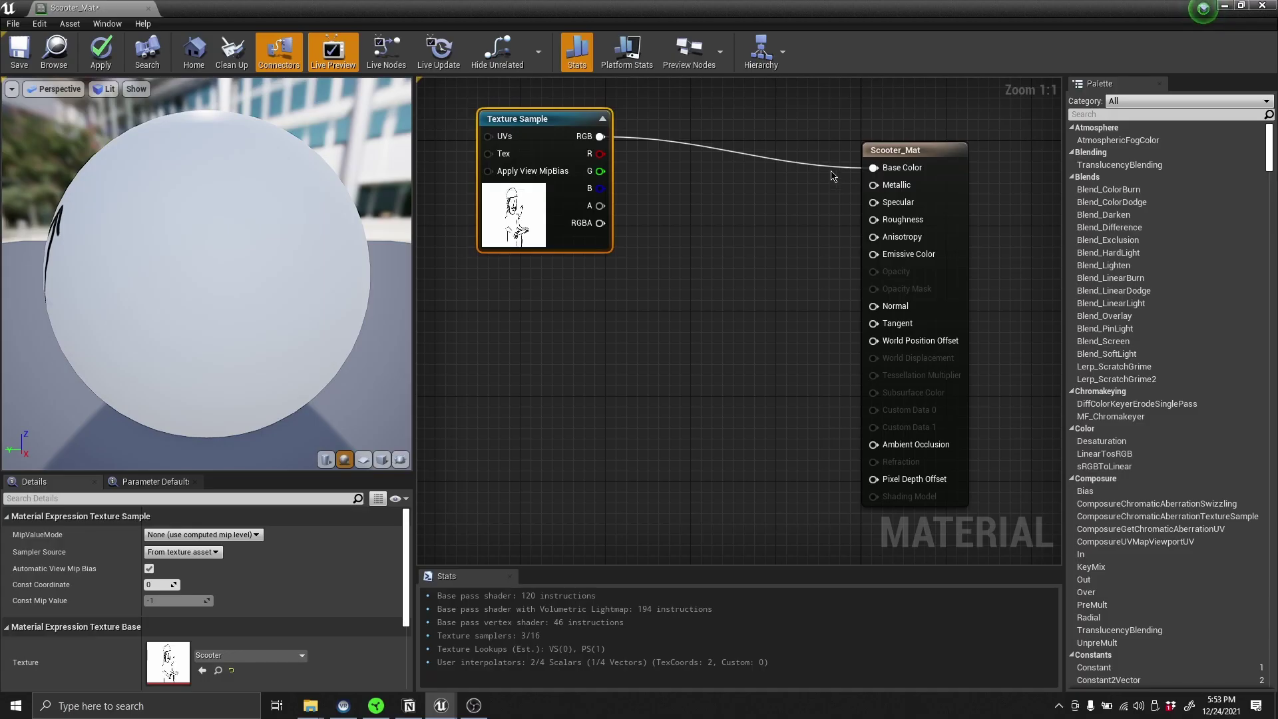
{"action": "left_click_drag", "start_coordinate": [873, 167], "coordinate": [873, 253], "text": "ctrl"}
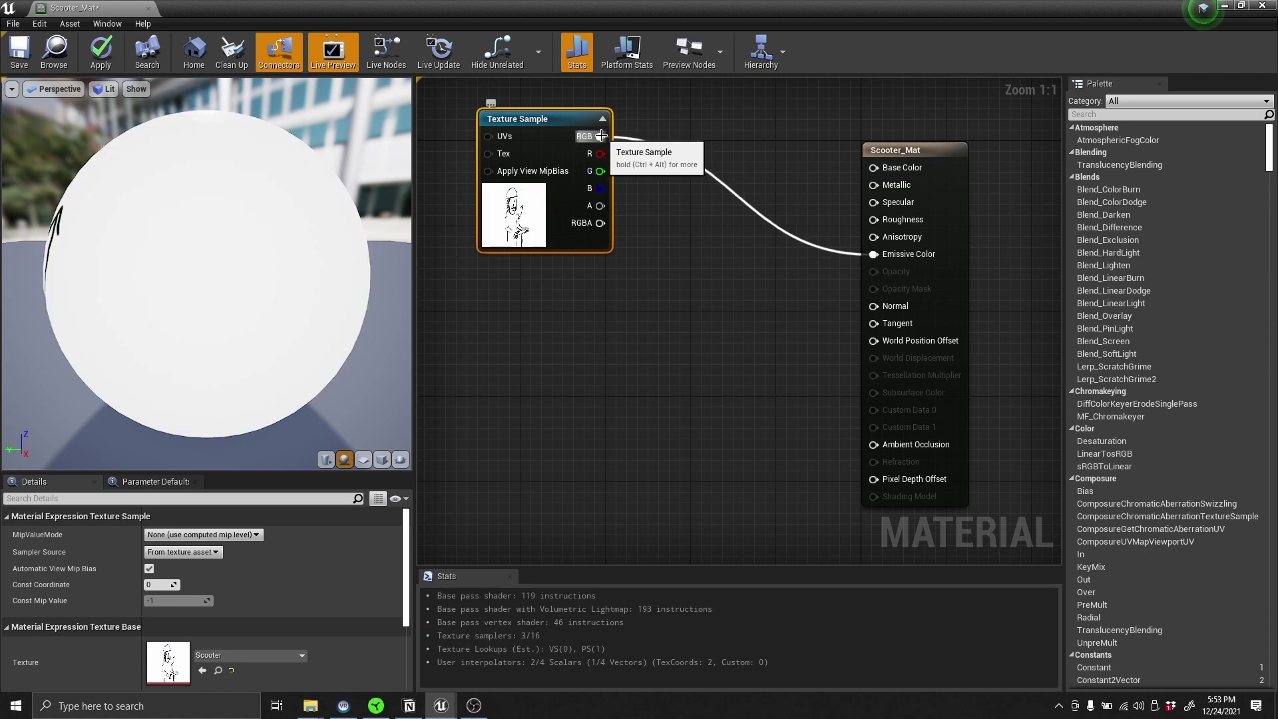
{"action": "left_click_drag", "start_coordinate": [601, 136], "coordinate": [679, 296]}
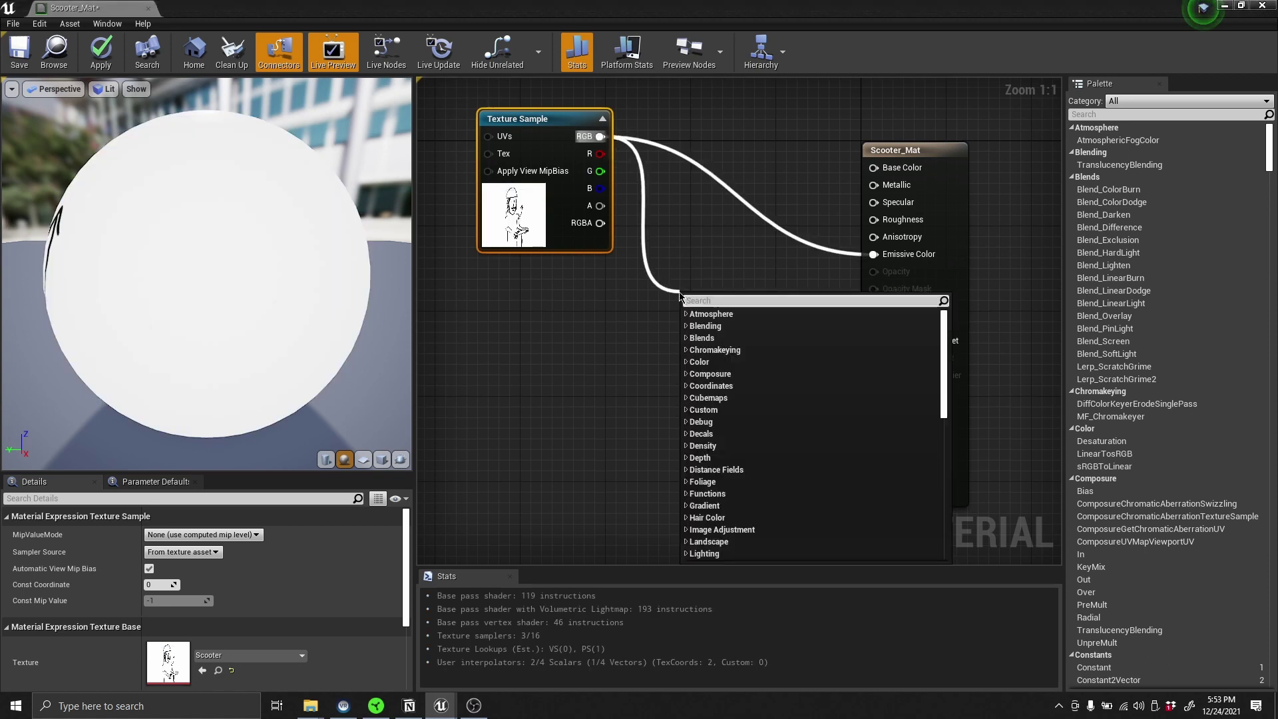
{"action": "type", "text": "multiply"}
{"action": "key", "text": "Return"}
{"action": "left_click", "coordinate": [543, 372]}
Add a scalar parameter named Brightness with default value 1.
{"action": "type", "text": "sssss"}
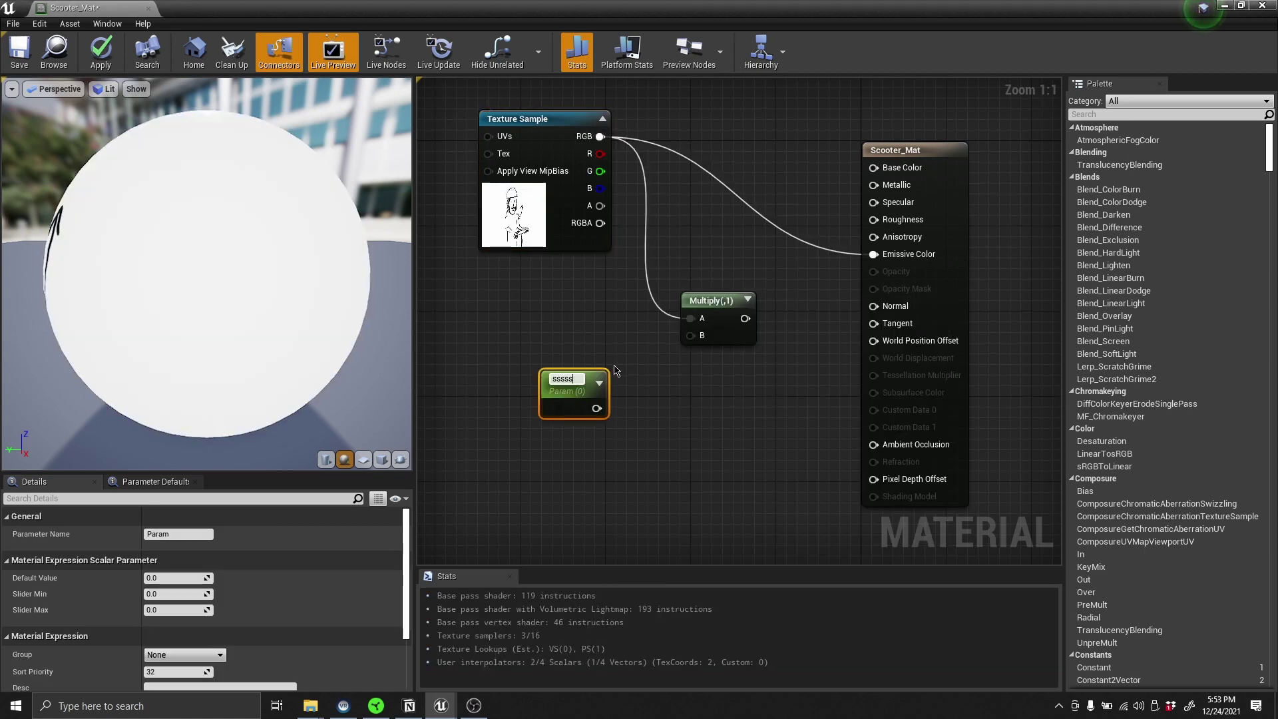
{"action": "key", "text": "BackSpace"}
{"action": "key", "text": "BackSpace"}
{"action": "key", "text": "BackSpace"}
{"action": "key", "text": "BackSpace"}
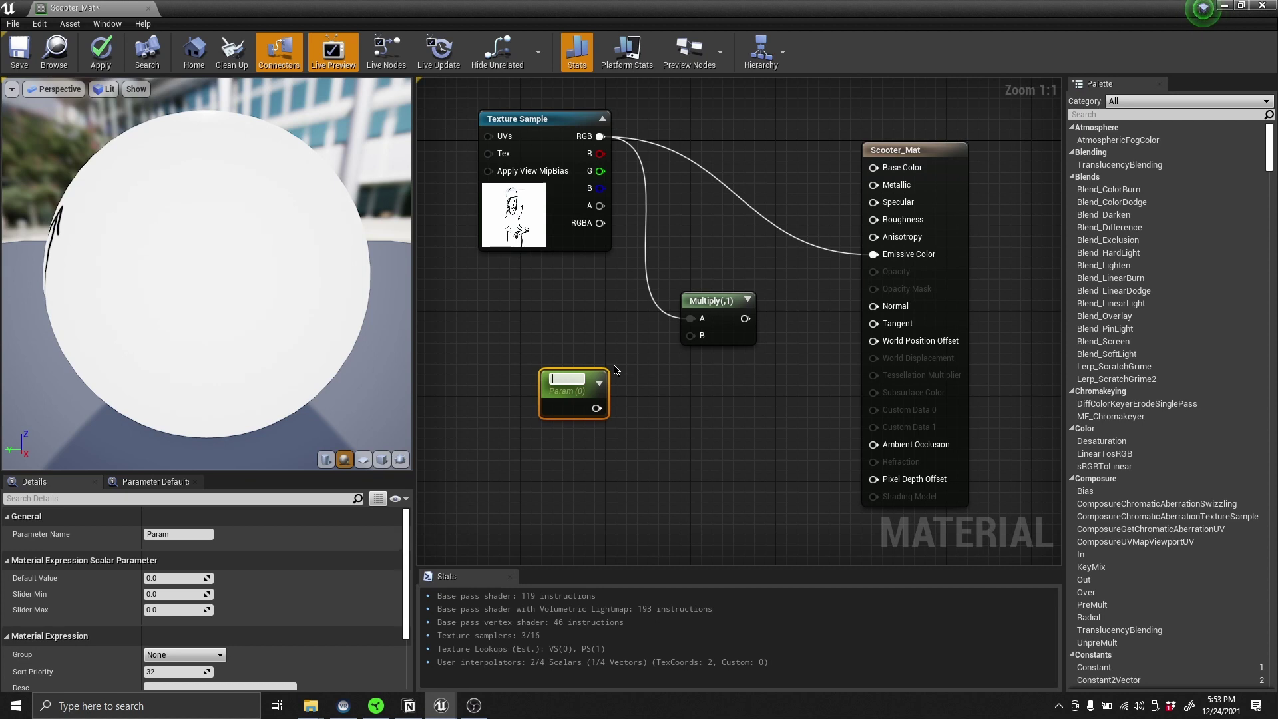
{"action": "type", "text": "Brightness"}
{"action": "key", "text": "Return"}
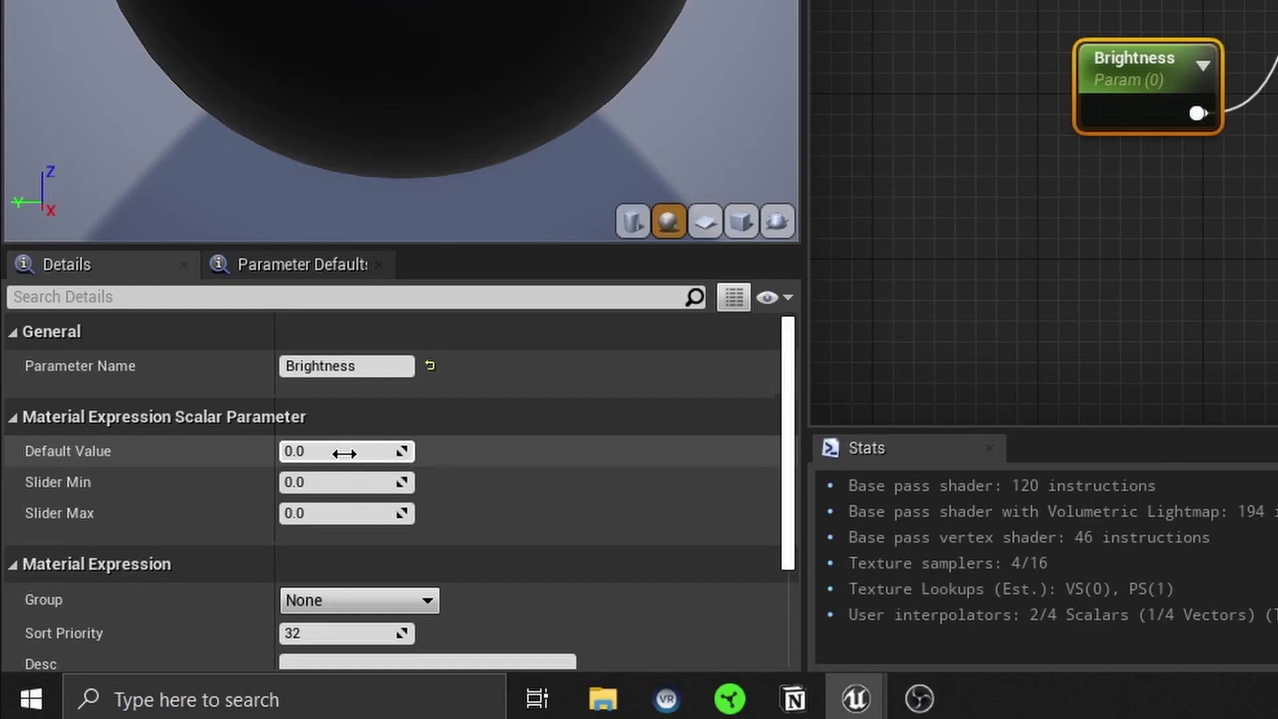
{"action": "left_click", "coordinate": [180, 577]}
{"action": "type", "text": "1"}
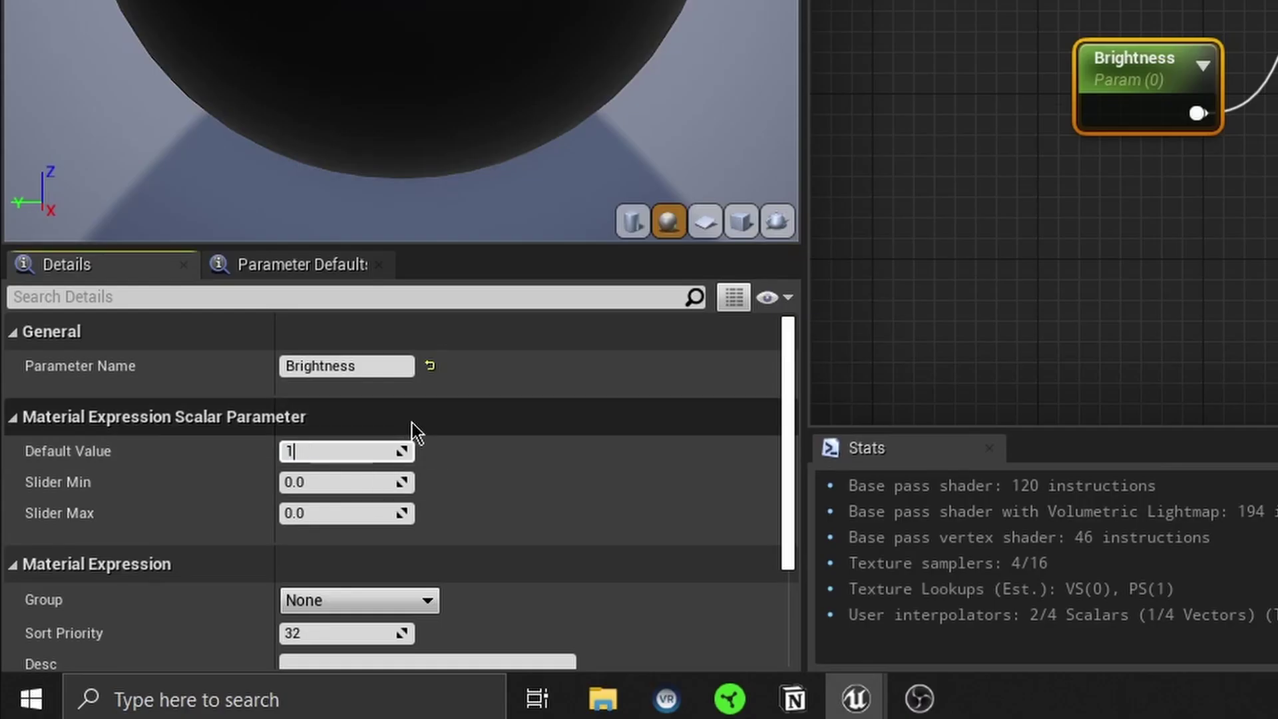
{"action": "key", "text": "Return"}
Look through the cine camera in the level, then return to the material editor.
{"action": "left_click", "coordinate": [1225, 6]}
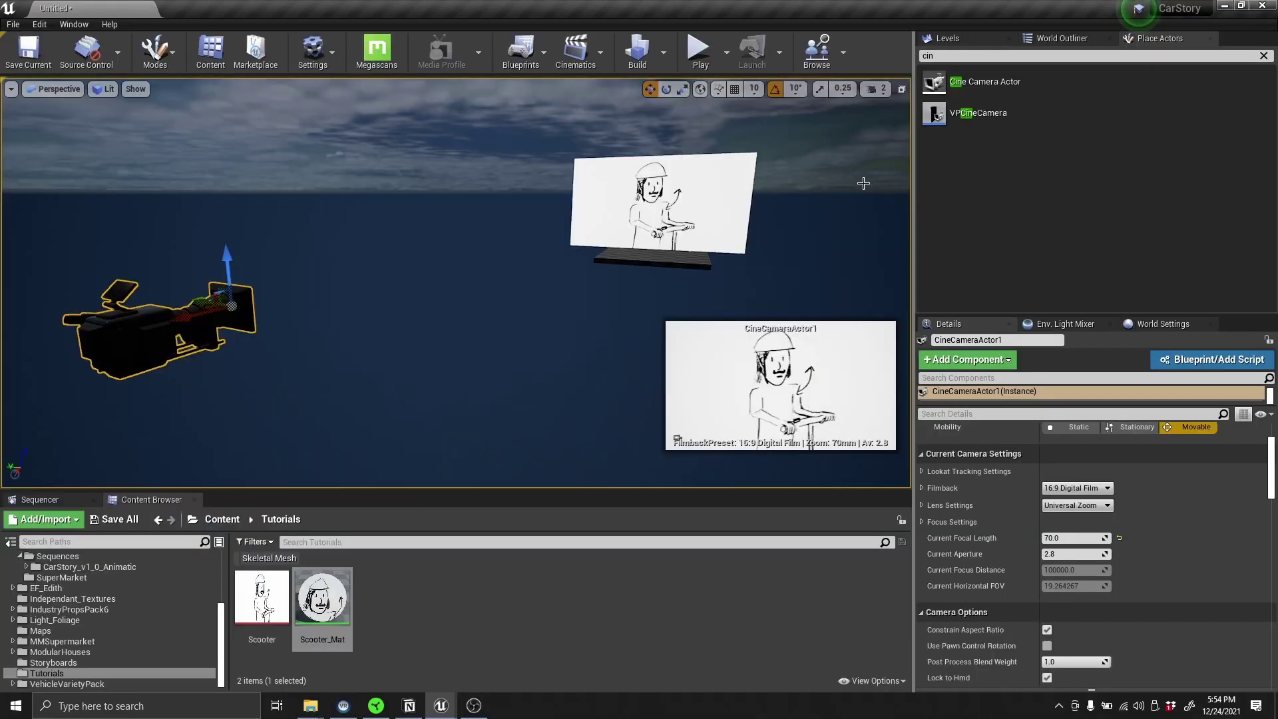
{"action": "right_click", "coordinate": [86, 344]}
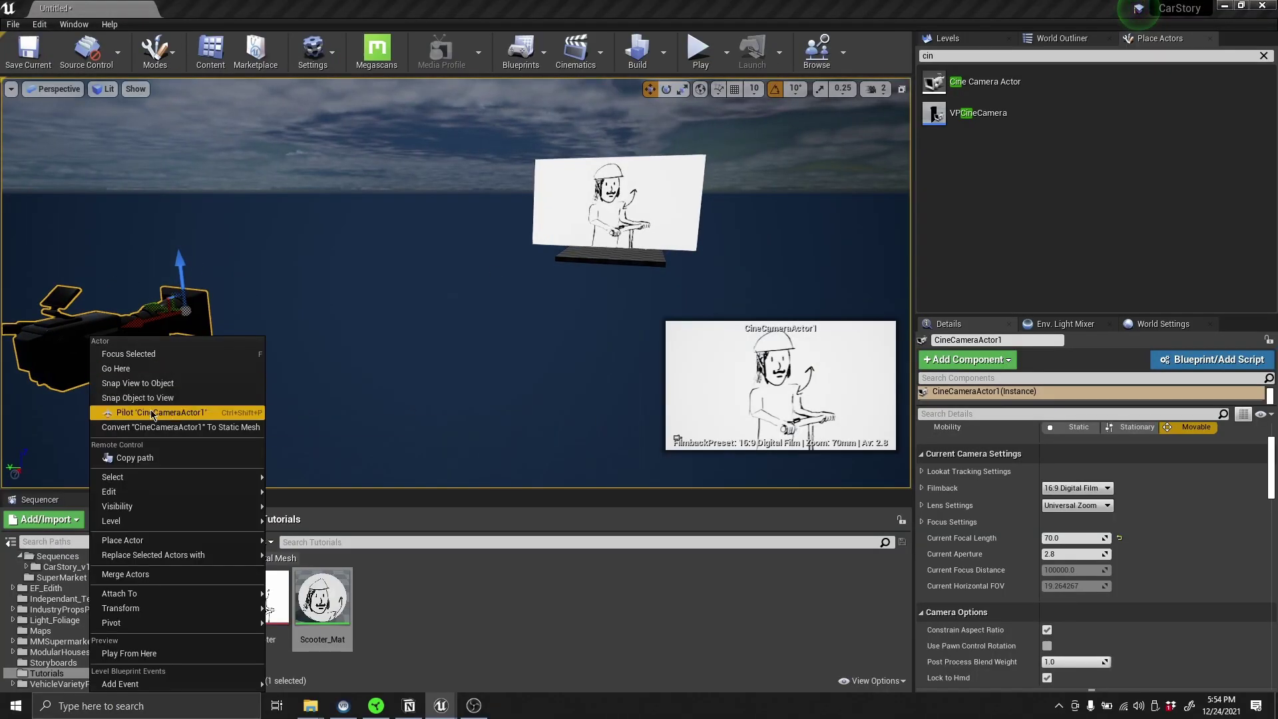
{"action": "left_click", "coordinate": [180, 411]}
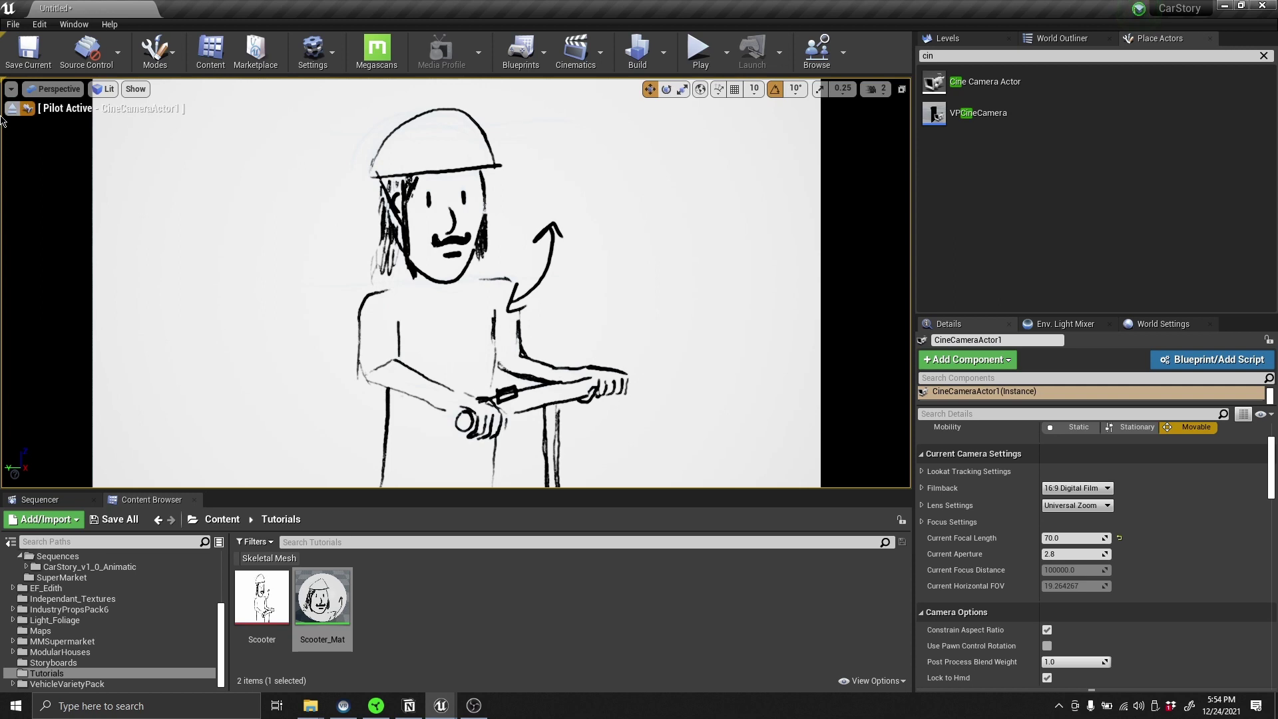
{"action": "key", "text": "alt+Tab"}
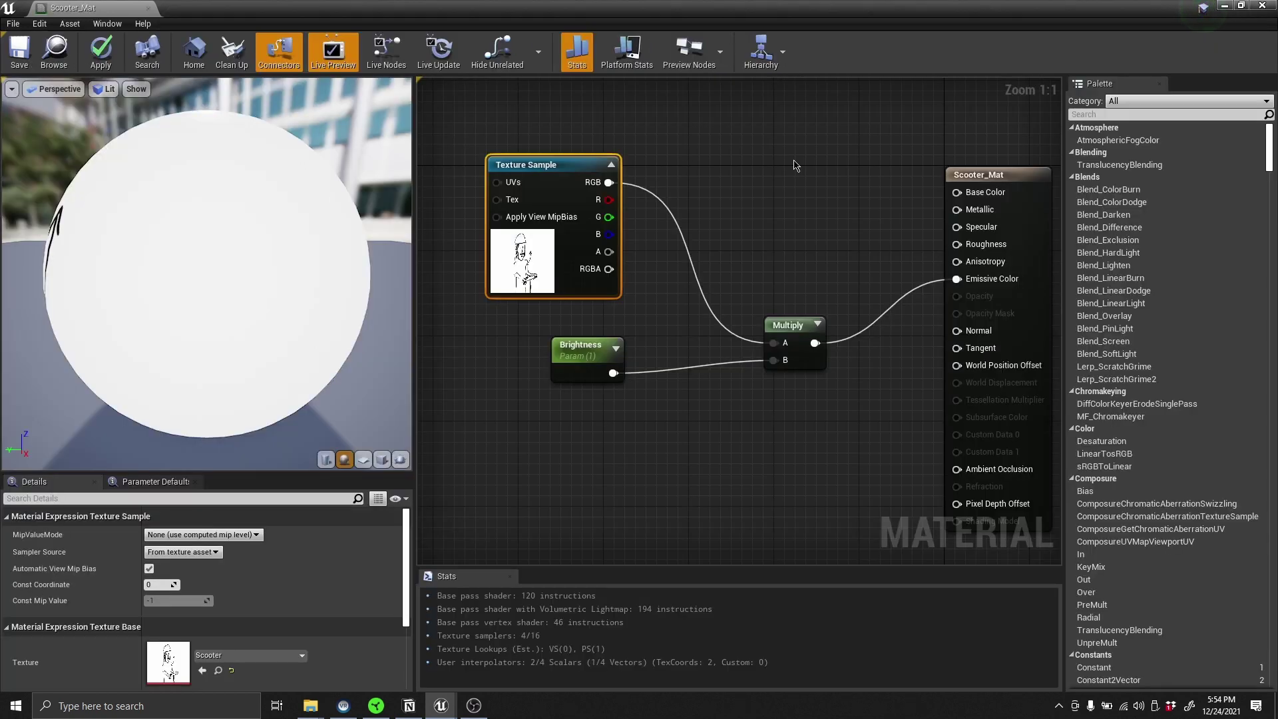
Convert the Texture Sample into a texture parameter named Storyboard.
{"action": "right_click", "coordinate": [562, 163]}
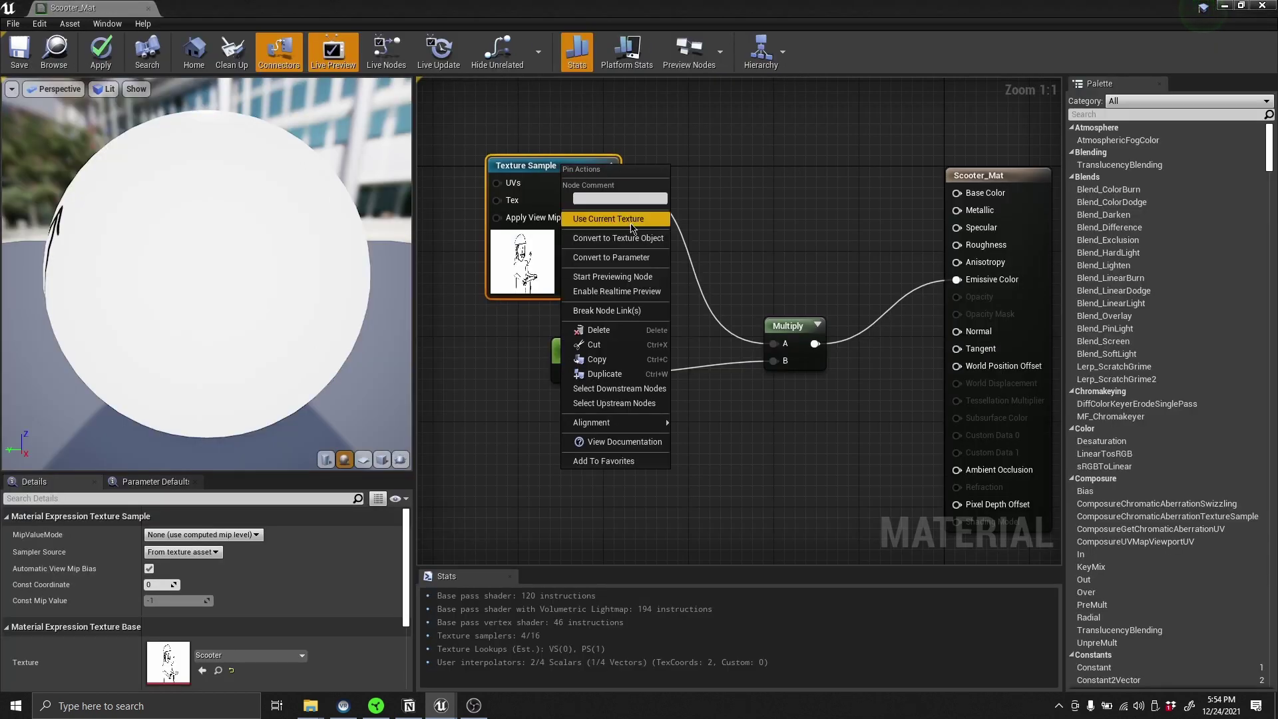
{"action": "left_click", "coordinate": [639, 265]}
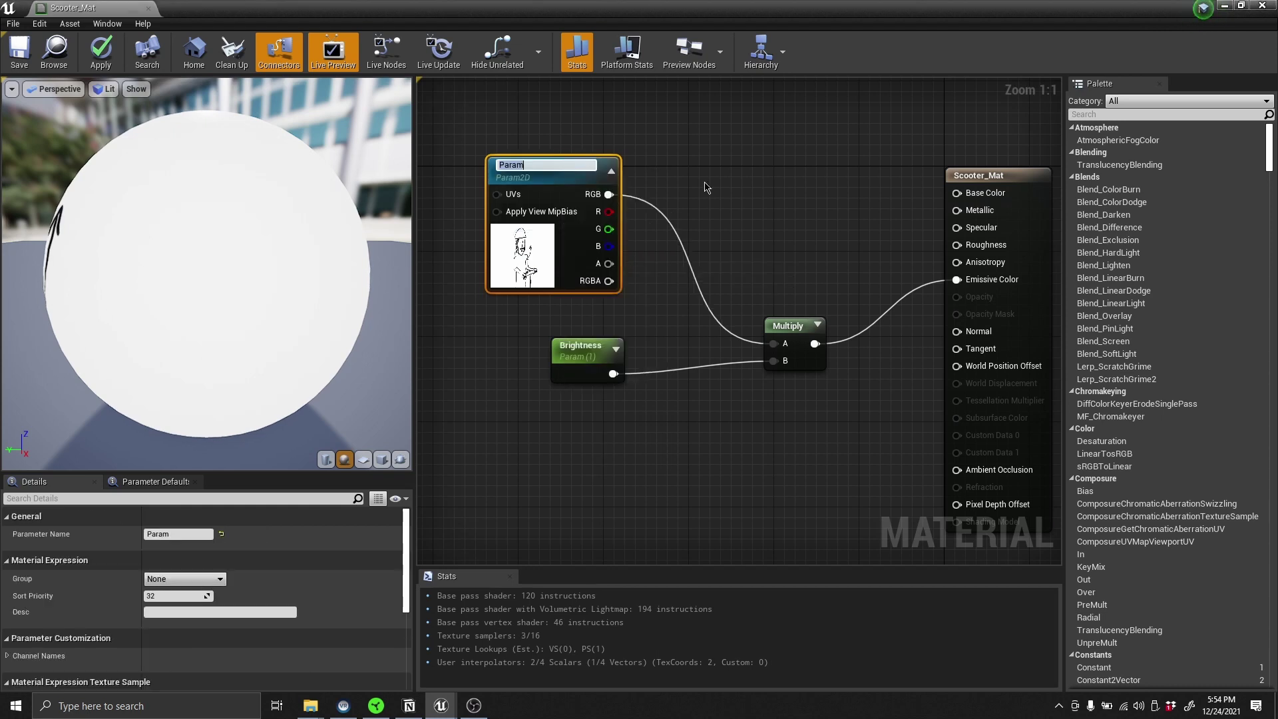
{"action": "type", "text": "Storyboard"}
{"action": "key", "text": "Return"}
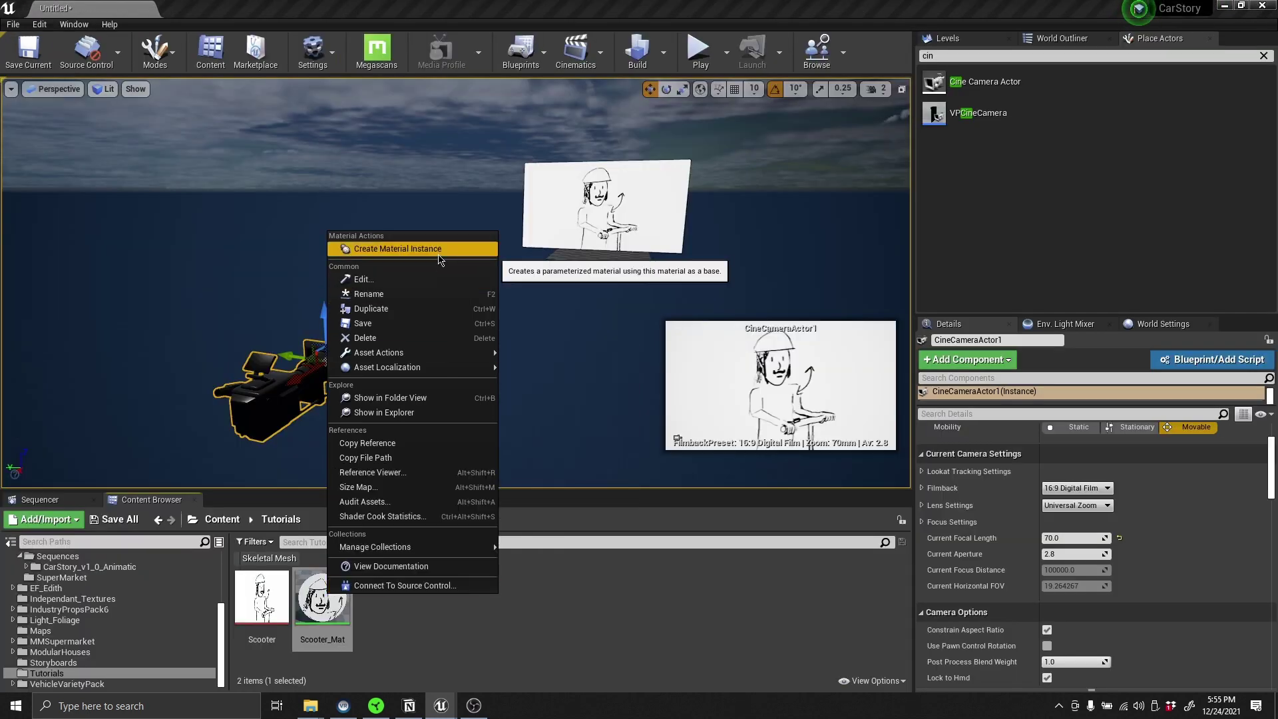
Create a material instance of Scooter_Mat named MI_Storyboard.
{"action": "left_click", "coordinate": [438, 259]}
{"action": "type", "text": "M"}
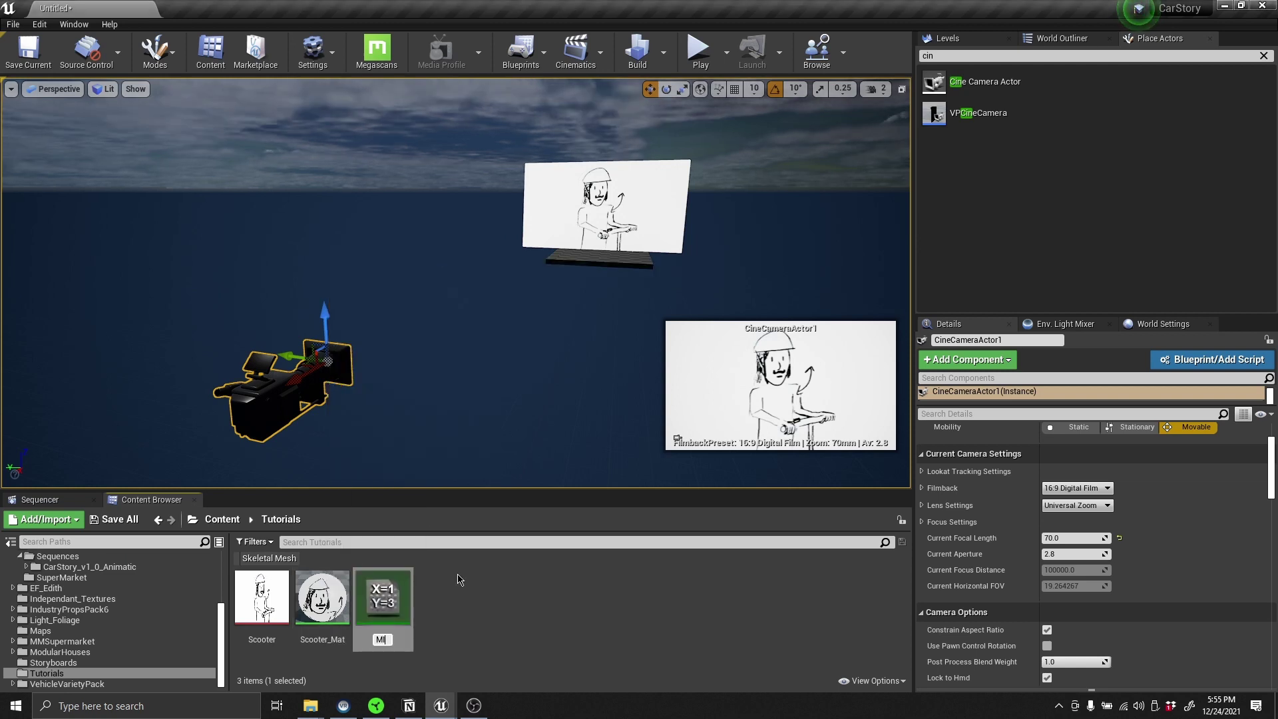
{"action": "type", "text": "I_S"}
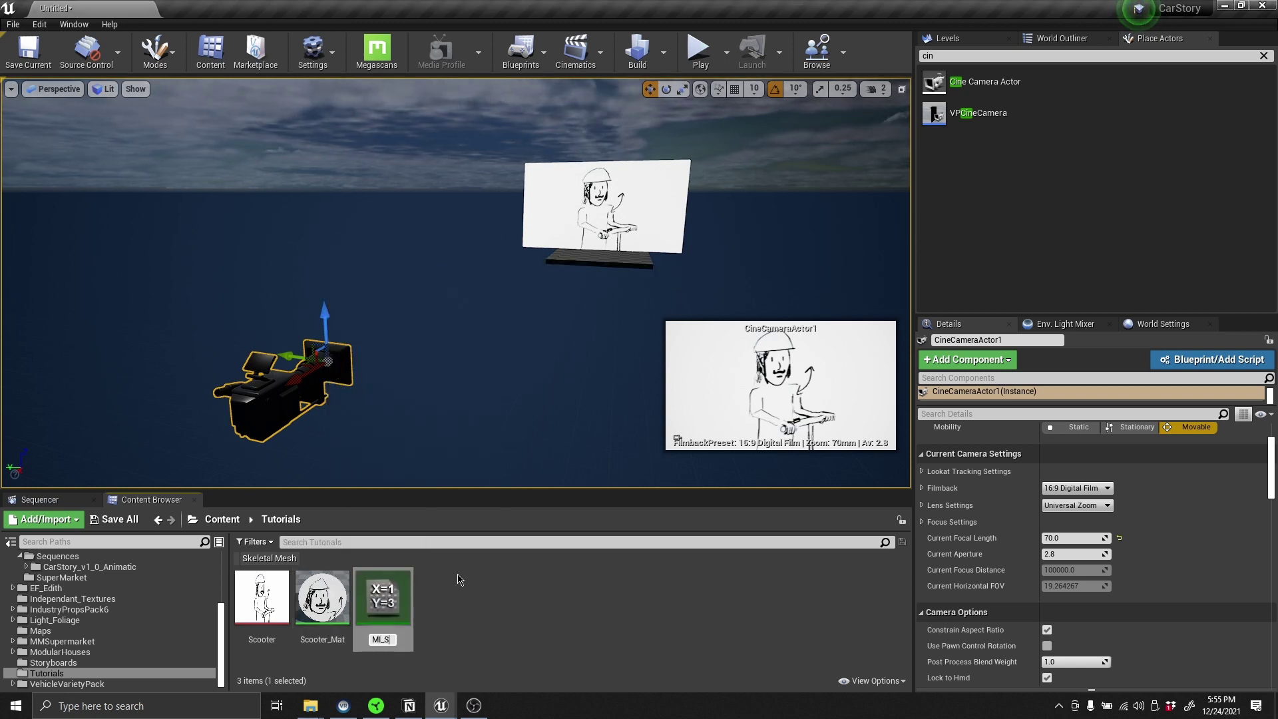
{"action": "type", "text": "toryboard"}
{"action": "key", "text": "Return"}
Rename the Scooter_Mat material to Storyboard.
{"action": "left_click", "coordinate": [378, 597]}
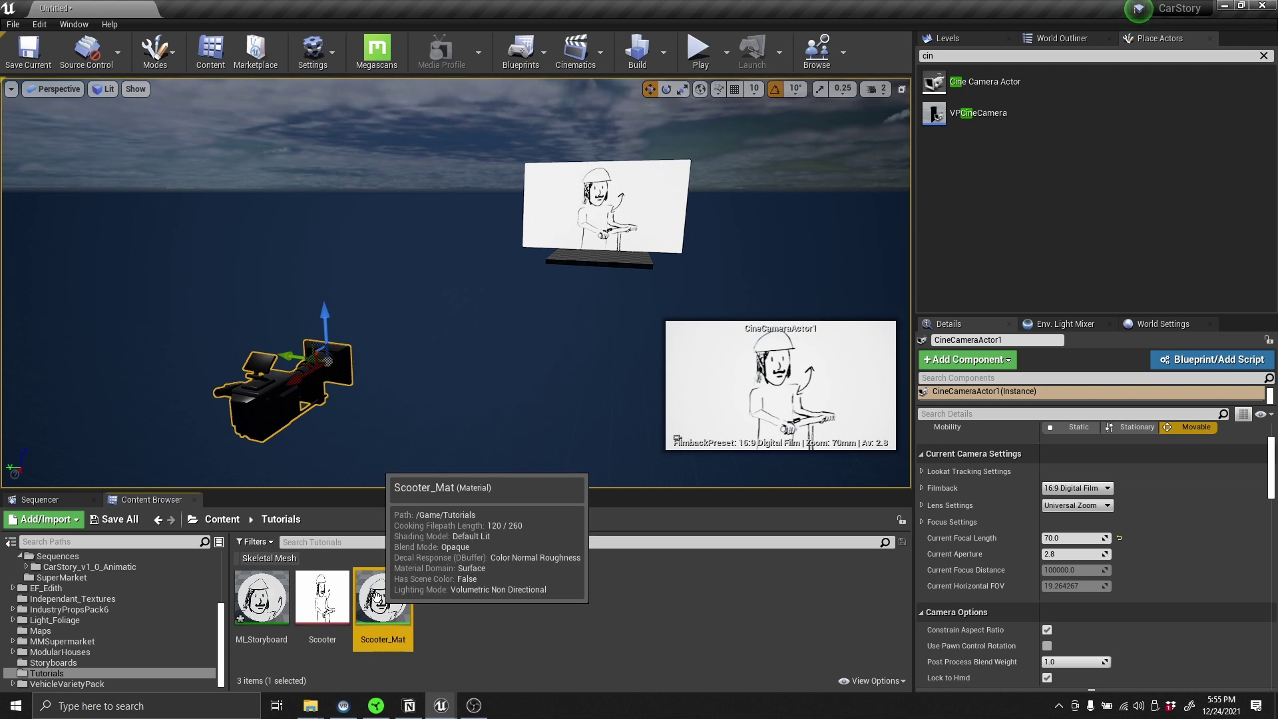
{"action": "key", "text": "F2"}
{"action": "type", "text": "Storyboa"}
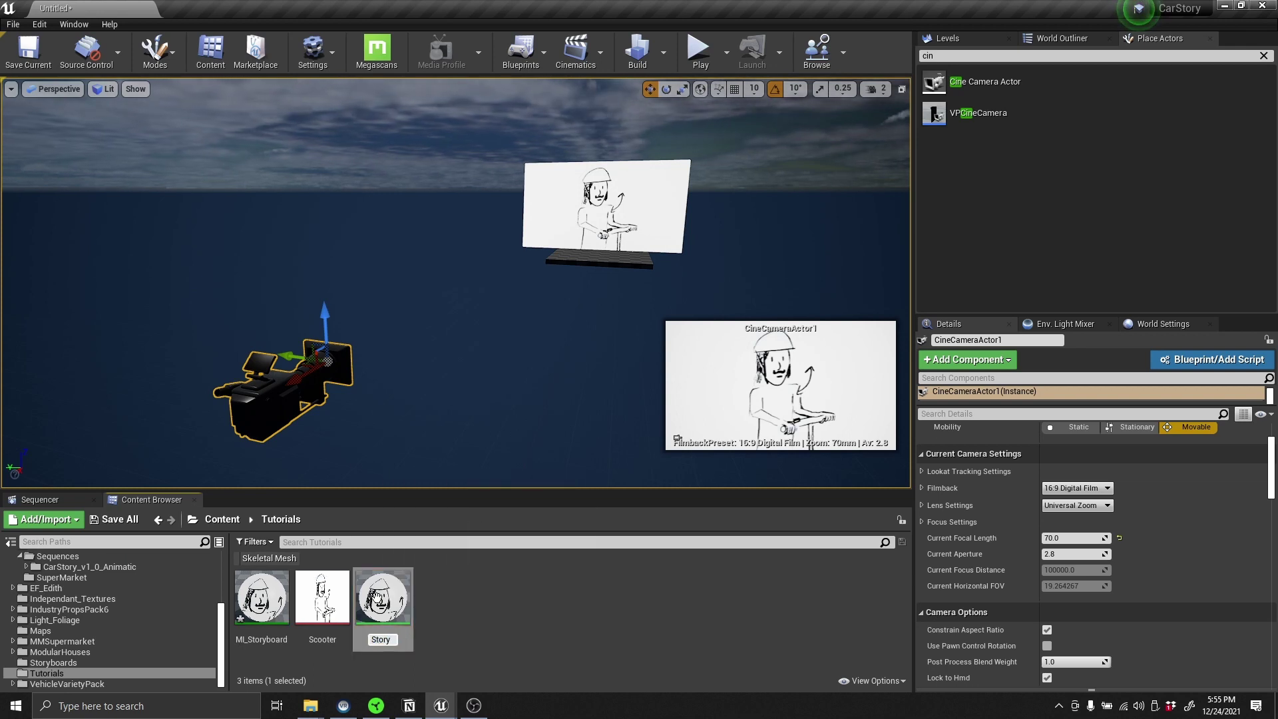
{"action": "type", "text": "rd"}
{"action": "key", "text": "Return"}
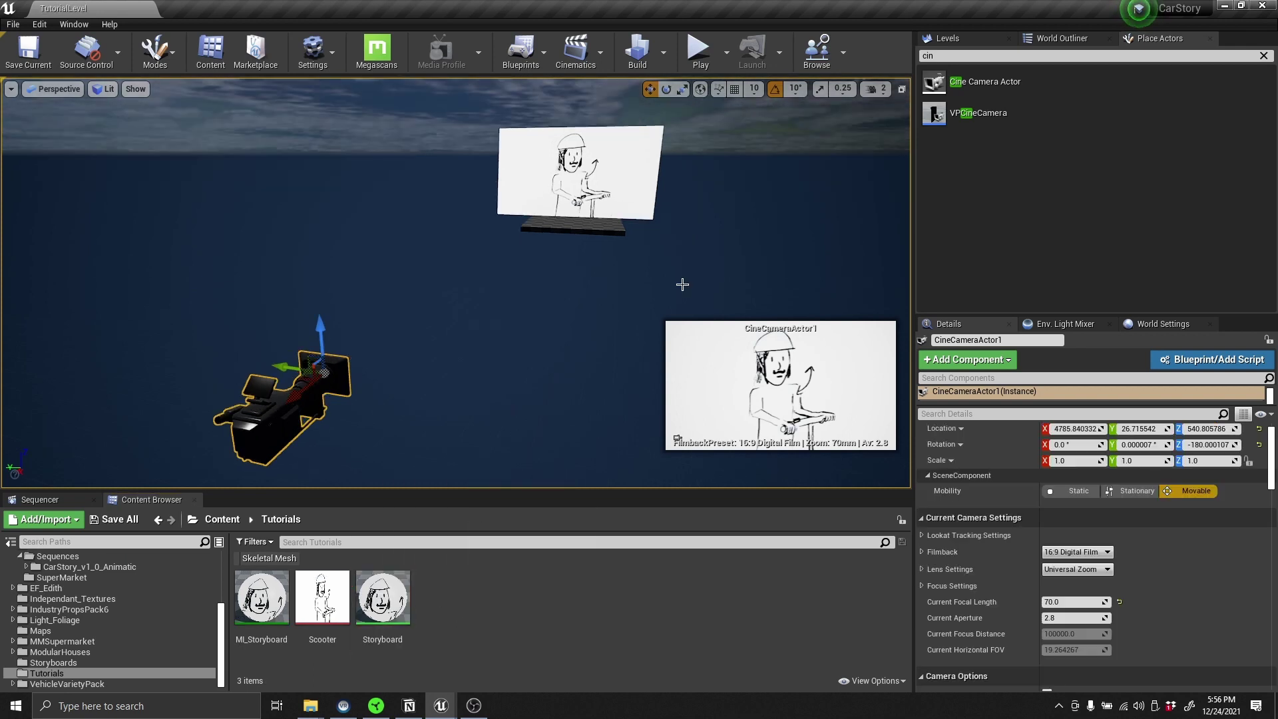
{"action": "left_click", "coordinate": [633, 164]}
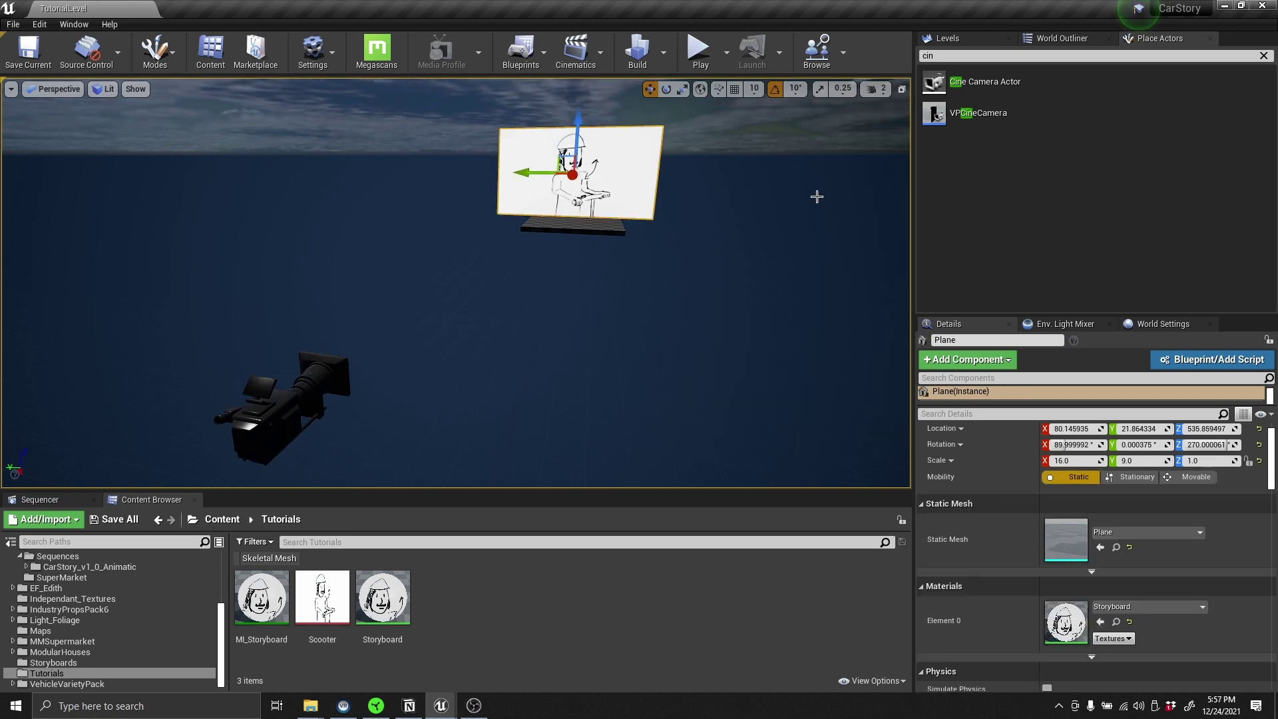
Convert the plane into a StoryboardPlane Blueprint and go to its Construction Script.
{"action": "left_click", "coordinate": [1228, 363]}
{"action": "type", "text": "StoryboardPlane"}
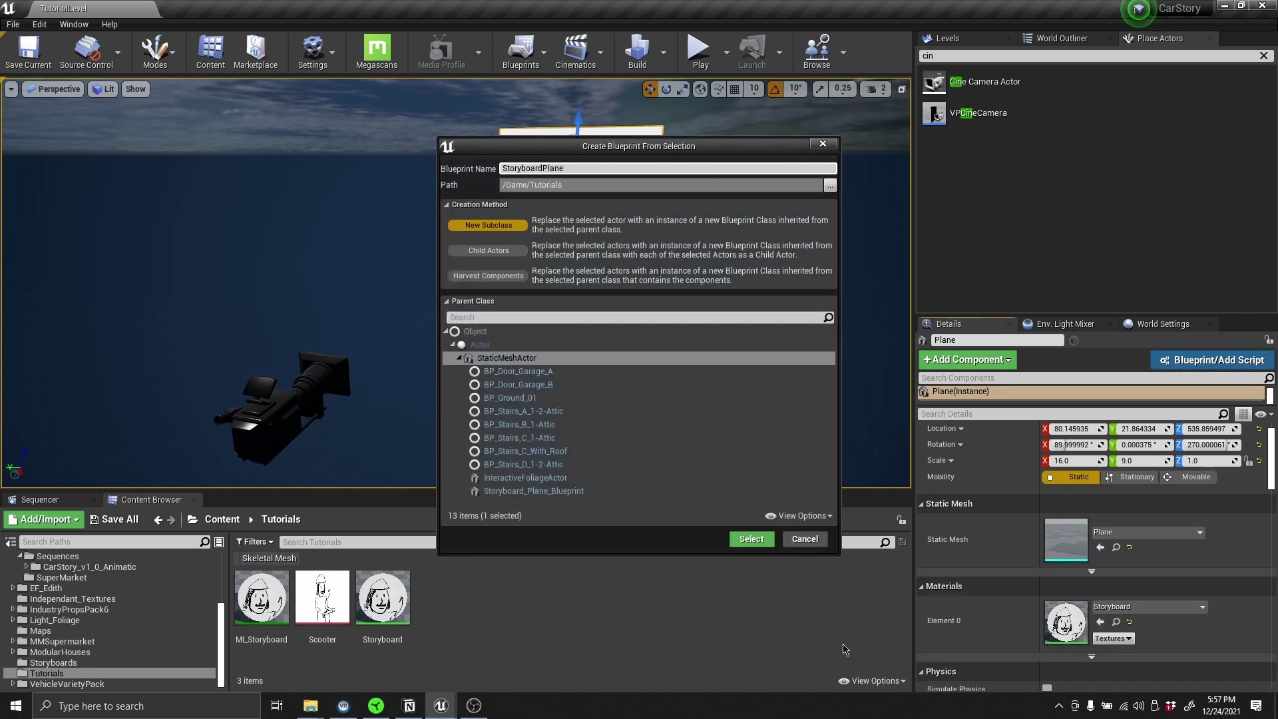
{"action": "key", "text": "Return"}
{"action": "left_click", "coordinate": [352, 83]}
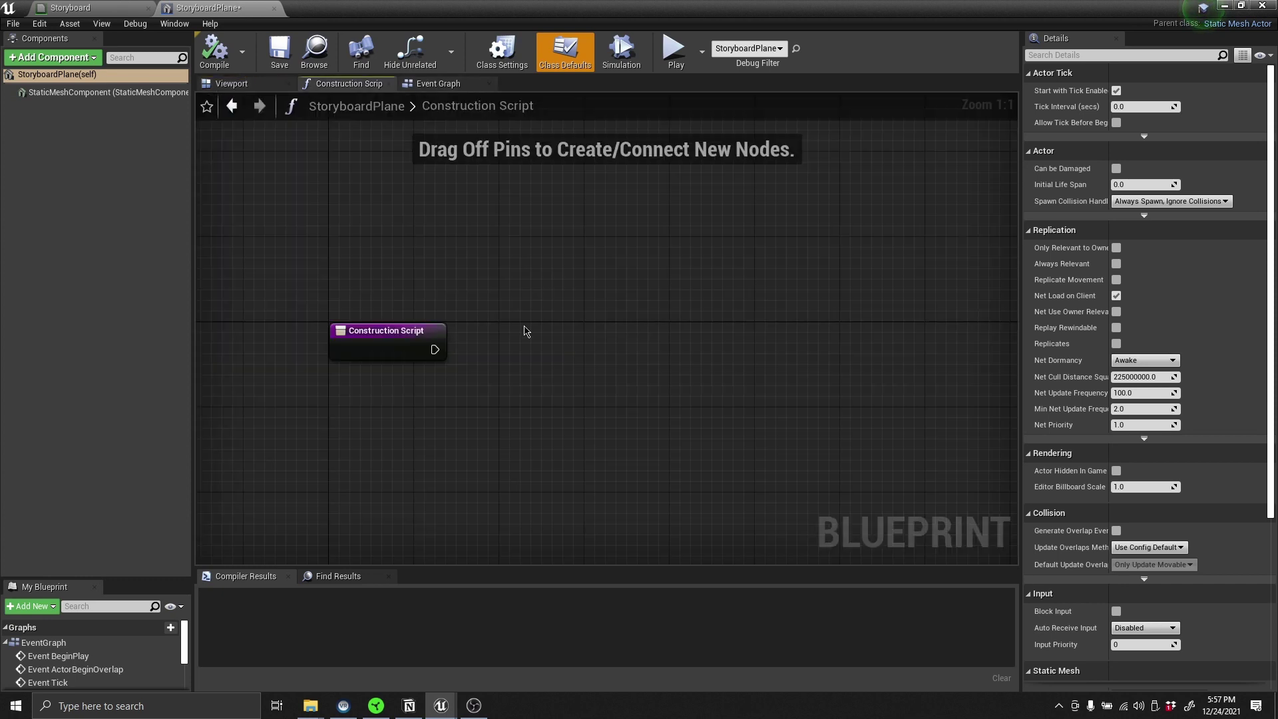
Add Create Dynamic Material Instance with parent MI_Storyboard and name DMI_Storyboard.
{"action": "right_click_drag", "start_coordinate": [526, 331], "coordinate": [542, 269]}
{"action": "left_click_drag", "start_coordinate": [450, 287], "coordinate": [629, 304]}
{"action": "type", "text": "creat dya"}
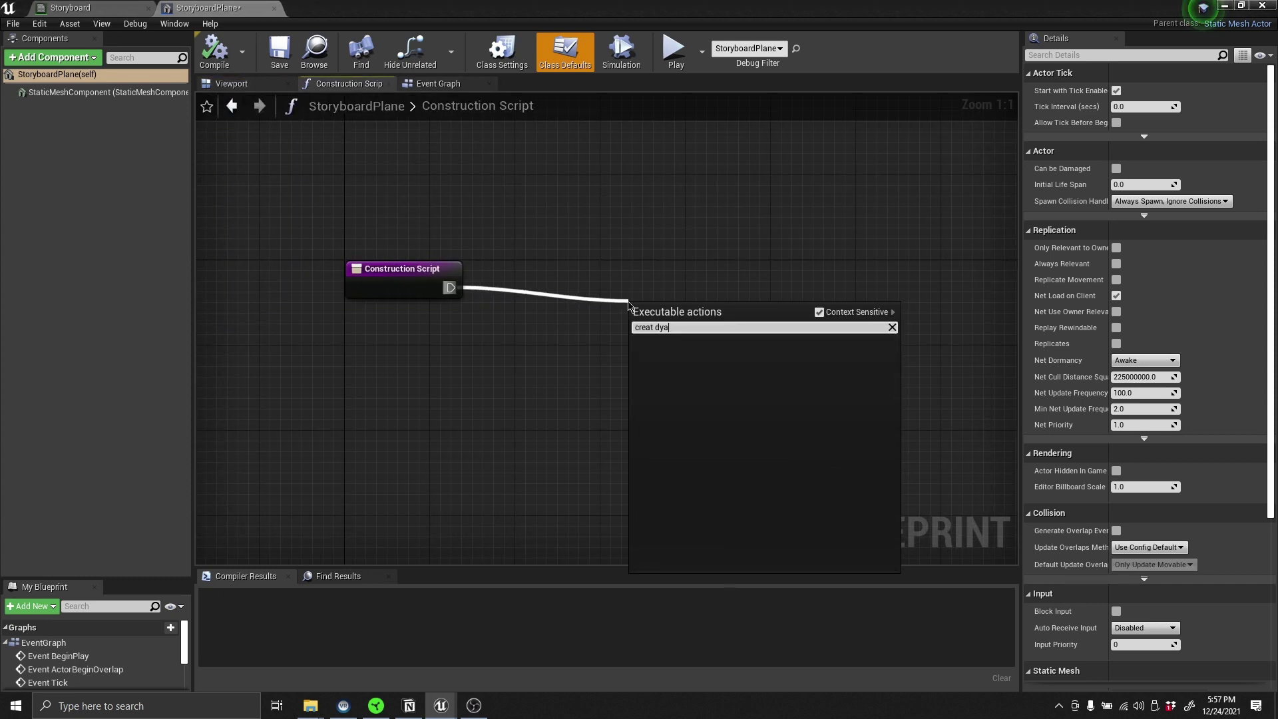
{"action": "key", "text": "Return"}
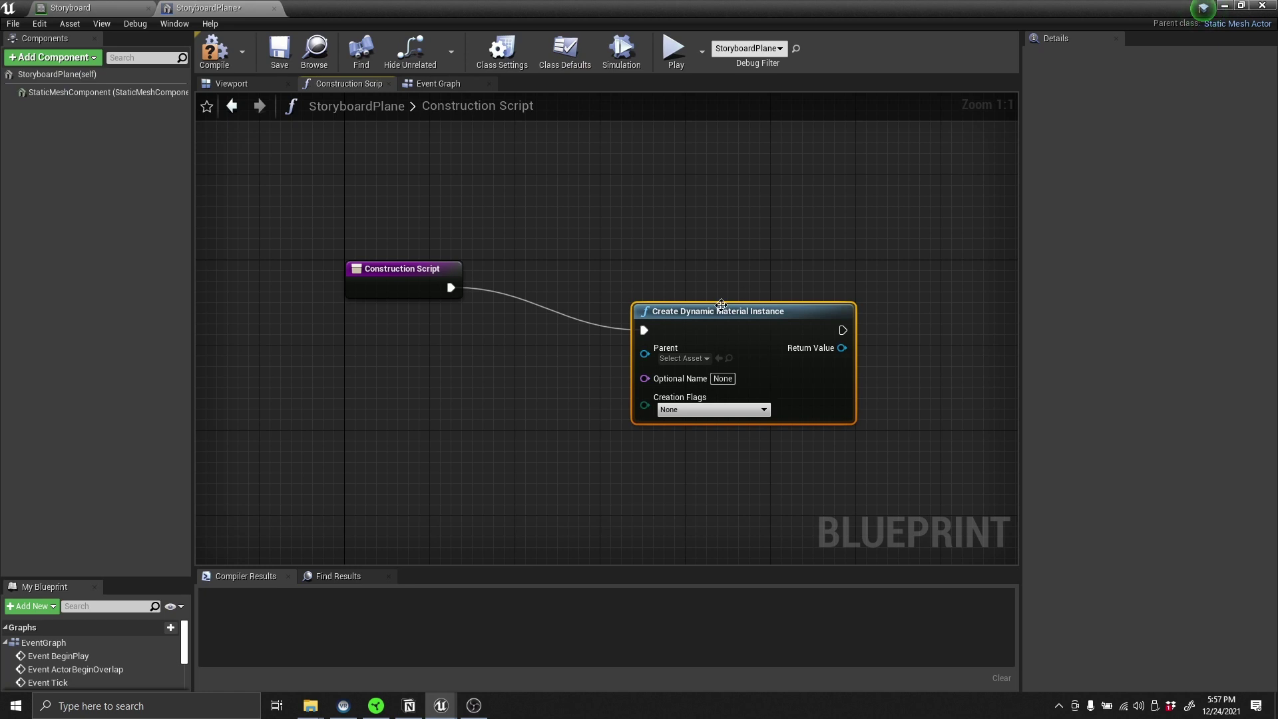
{"action": "left_click_drag", "start_coordinate": [719, 310], "coordinate": [688, 267]}
{"action": "left_click", "coordinate": [673, 316]}
{"action": "type", "text": "storybo"}
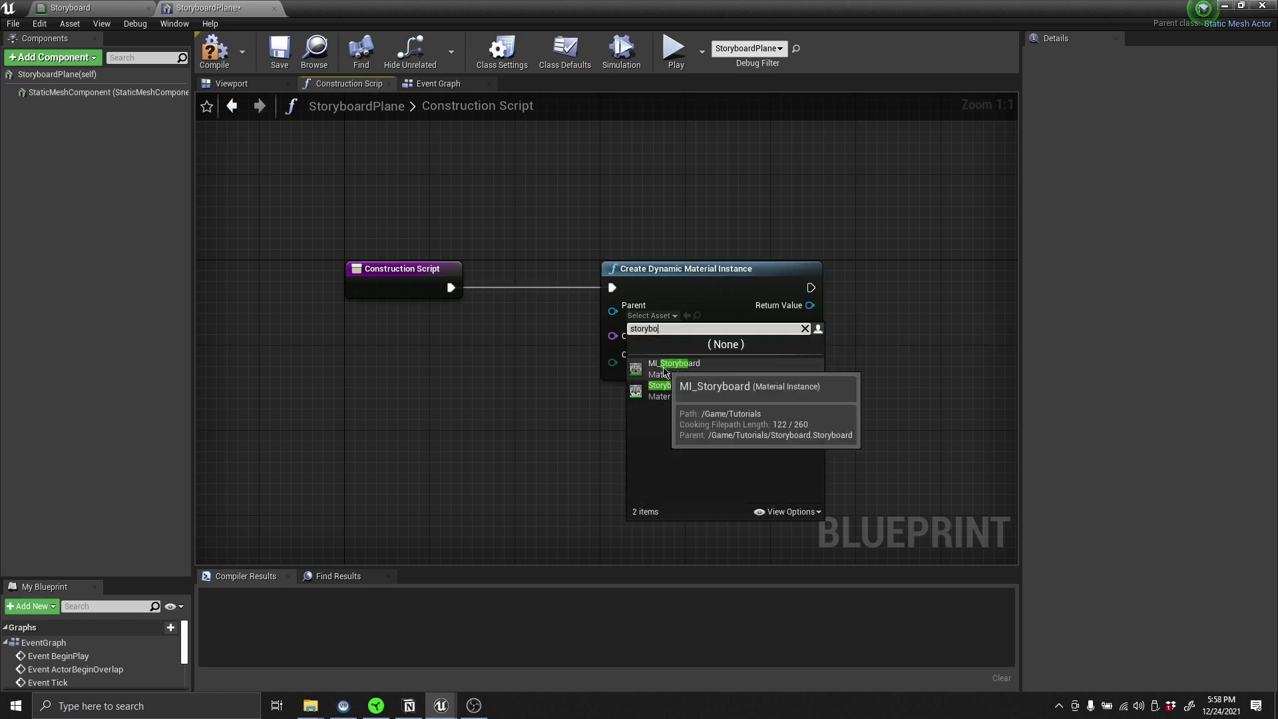
{"action": "left_click", "coordinate": [674, 368]}
{"action": "right_click_drag", "start_coordinate": [722, 445], "coordinate": [571, 445]}
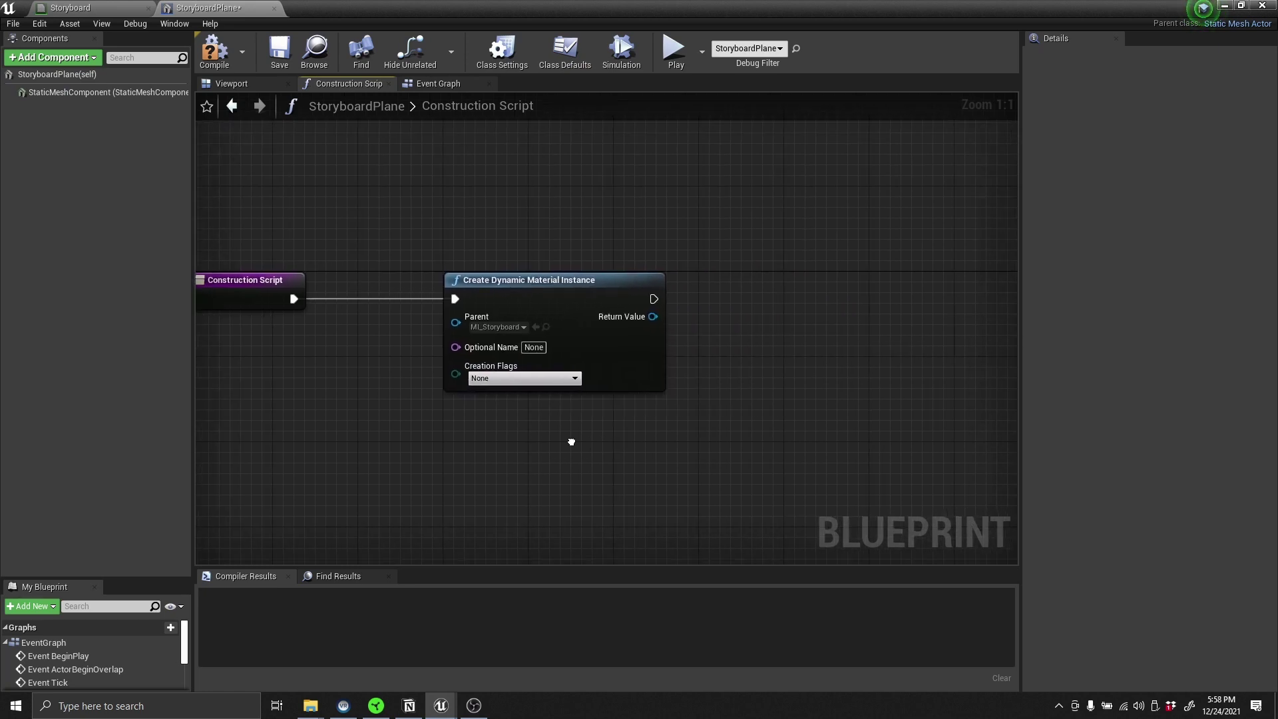
{"action": "left_click", "coordinate": [559, 335]}
{"action": "type", "text": "DMI_Storyboard"}
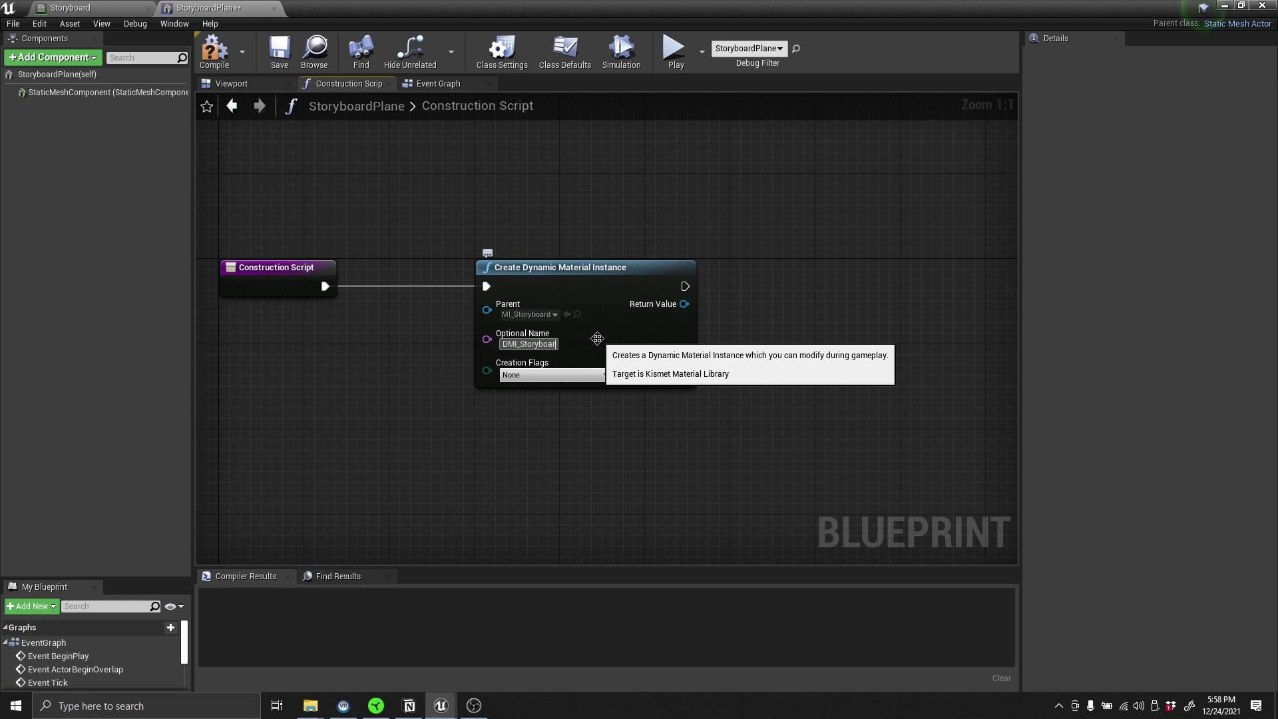
{"action": "key", "text": "Return"}
Apply the dynamic instance to the static mesh component with a Set Material node.
{"action": "left_click", "coordinate": [107, 92]}
{"action": "left_click_drag", "start_coordinate": [107, 92], "coordinate": [775, 279]}
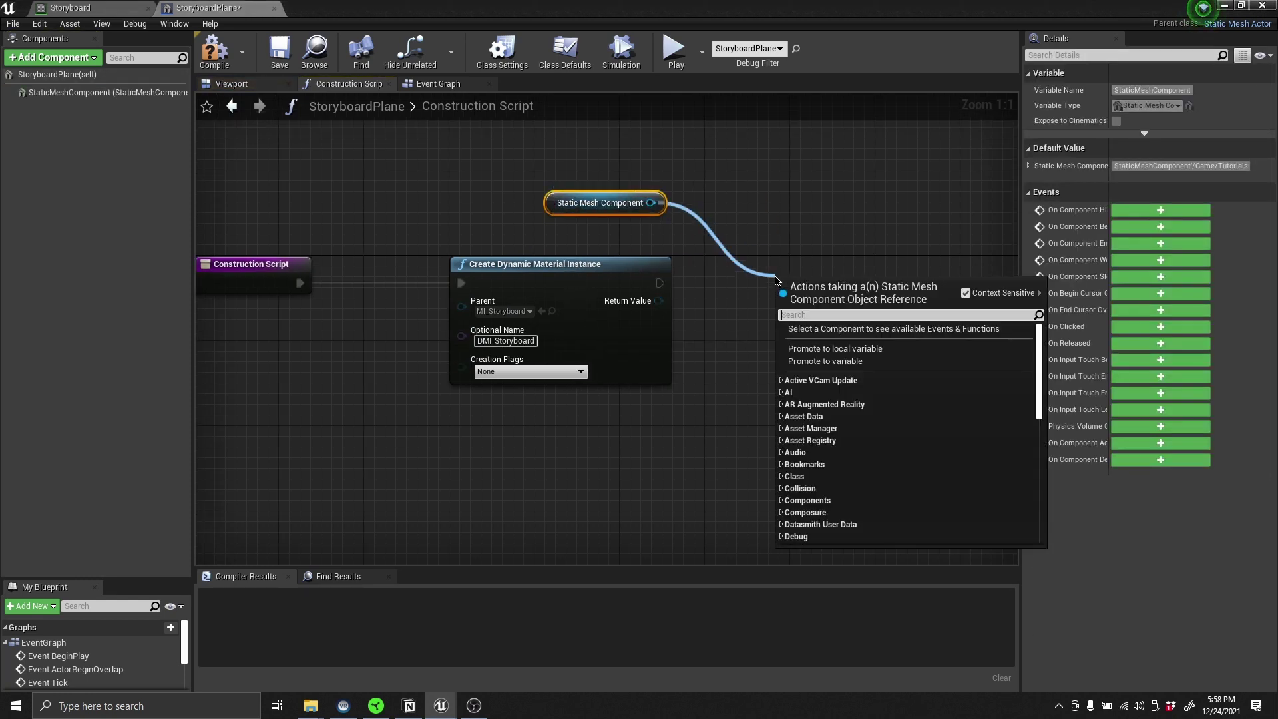
{"action": "type", "text": "set materi"}
{"action": "key", "text": "Return"}
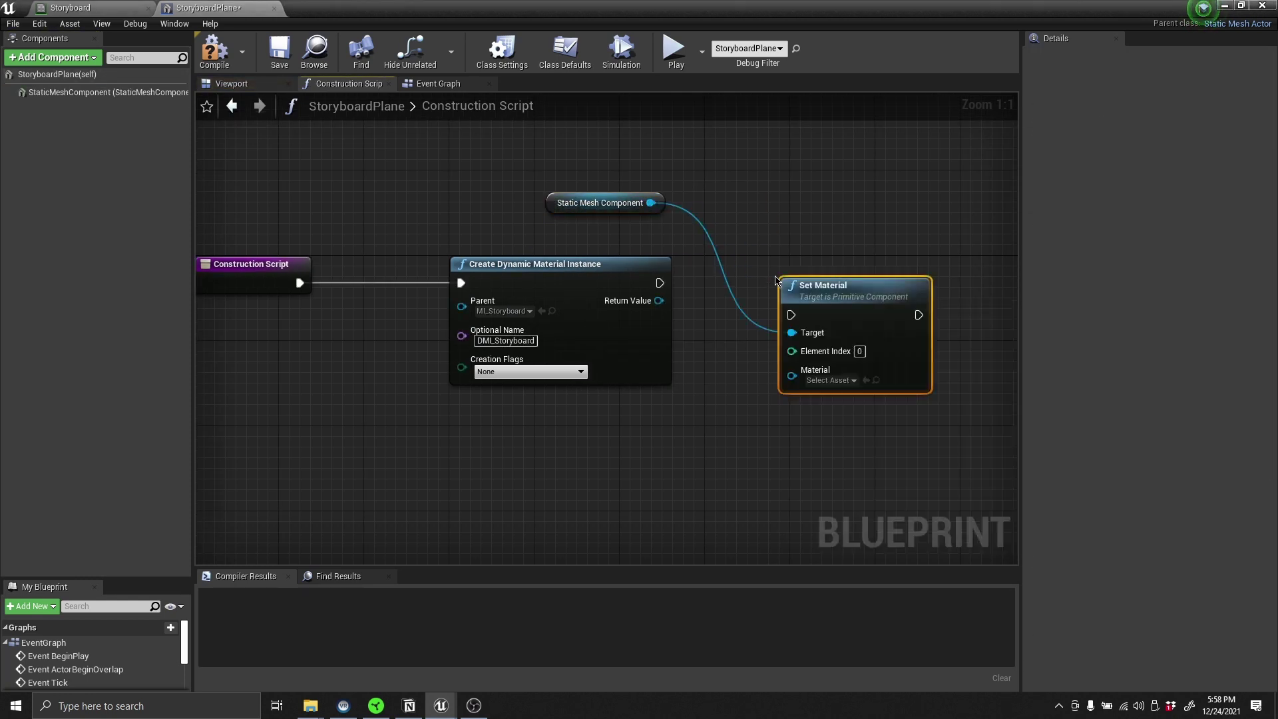
{"action": "left_click_drag", "start_coordinate": [659, 300], "coordinate": [791, 376]}
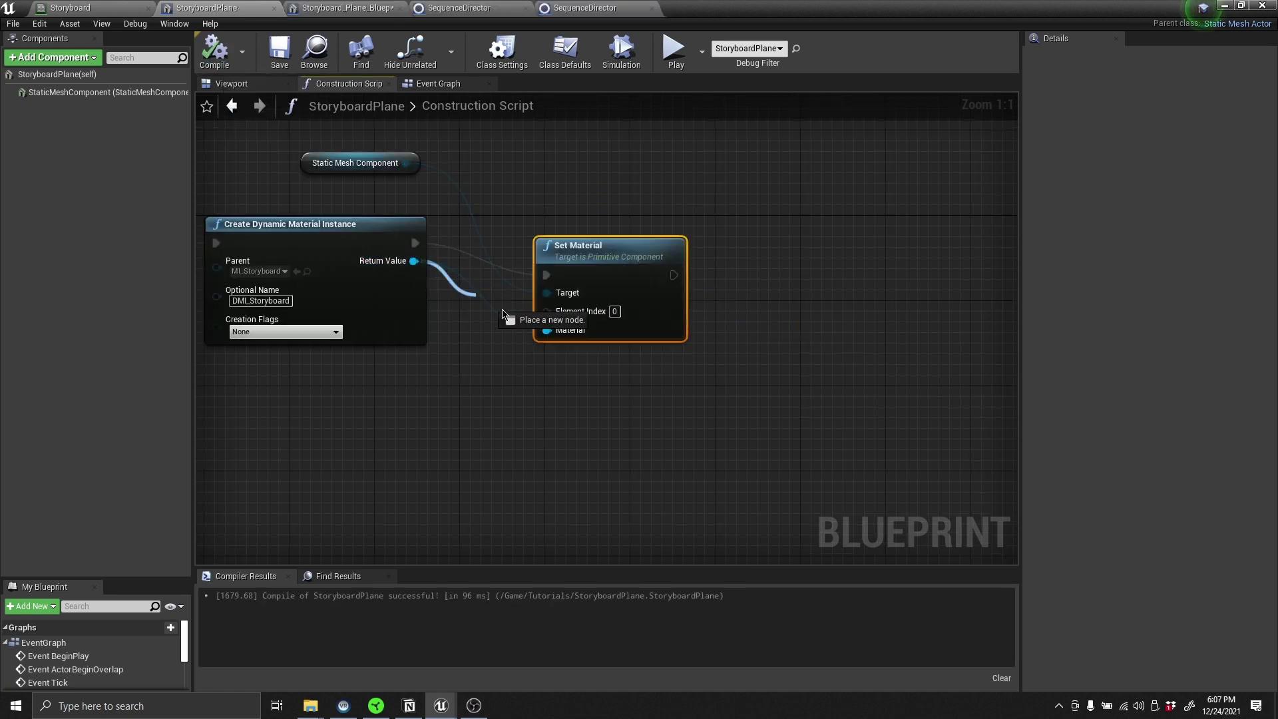
Promote the dynamic instance to a variable named DynamicInstanceBoardMaterial.
{"action": "left_click_drag", "start_coordinate": [498, 305], "coordinate": [745, 287]}
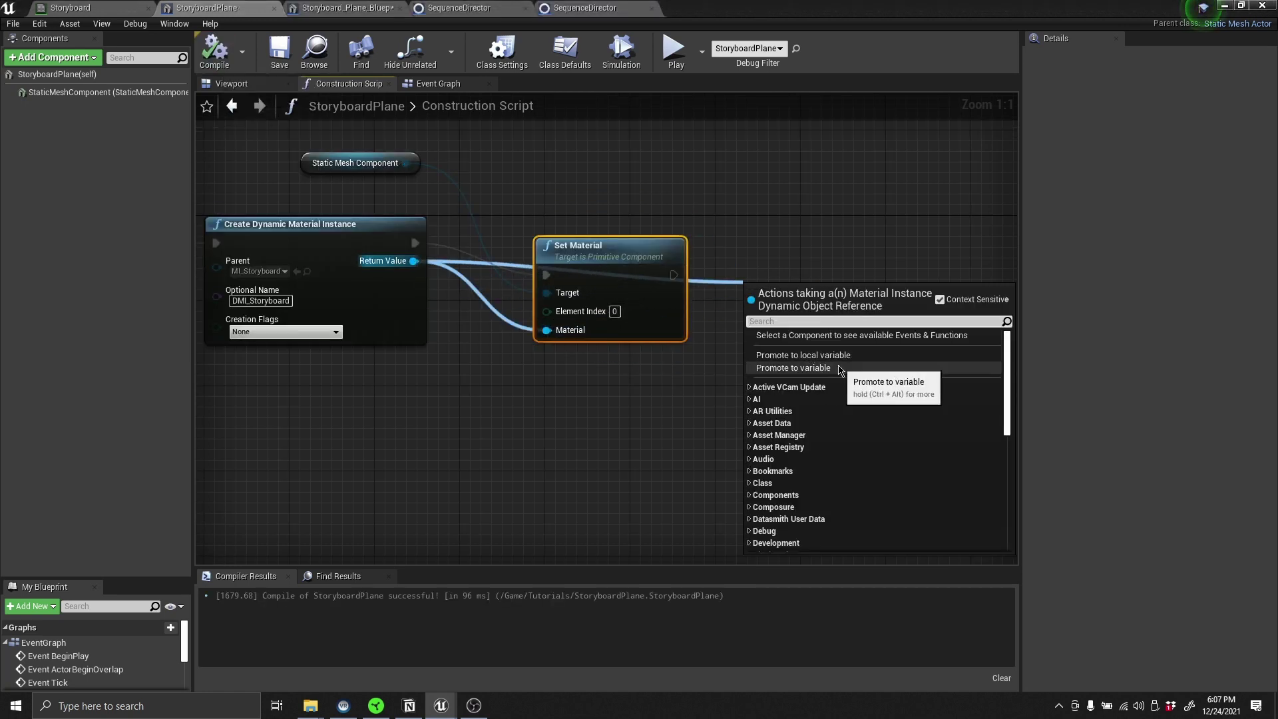
{"action": "left_click", "coordinate": [840, 370]}
{"action": "left_click", "coordinate": [1135, 91]}
{"action": "type", "text": "DynamicInstanceBoard"}
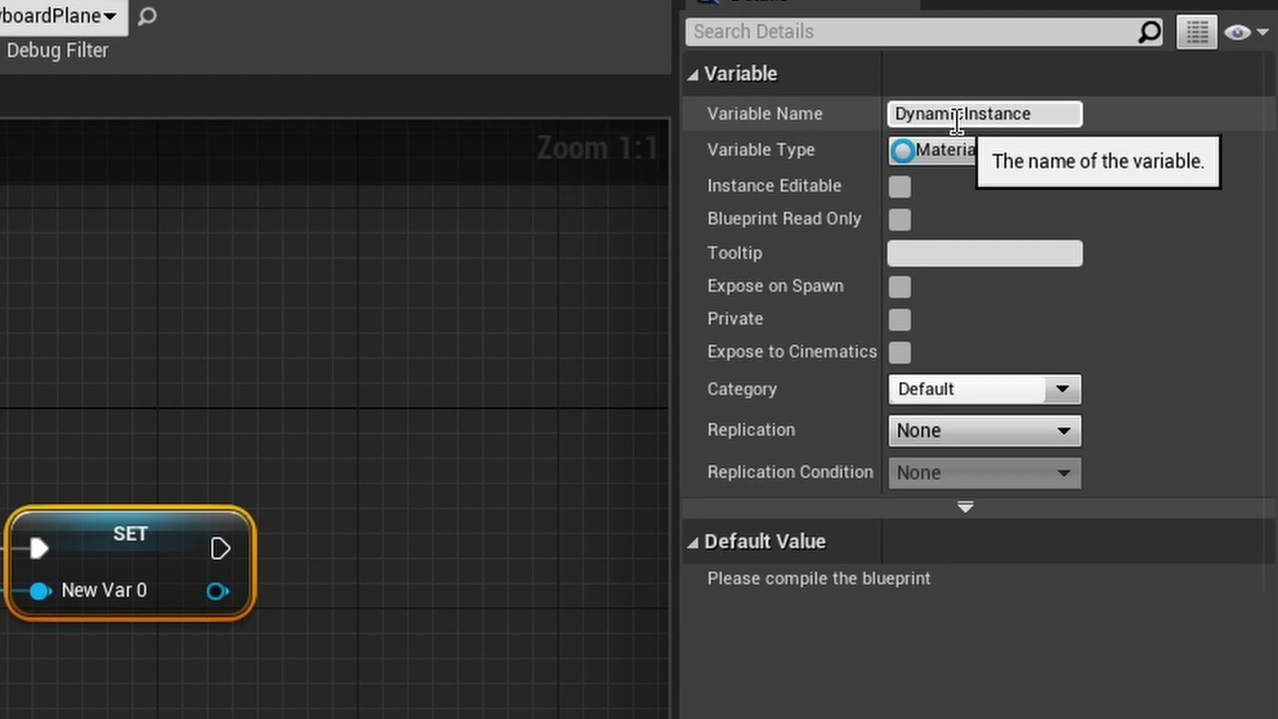
{"action": "key", "text": "Return"}
{"action": "type", "text": "Material"}
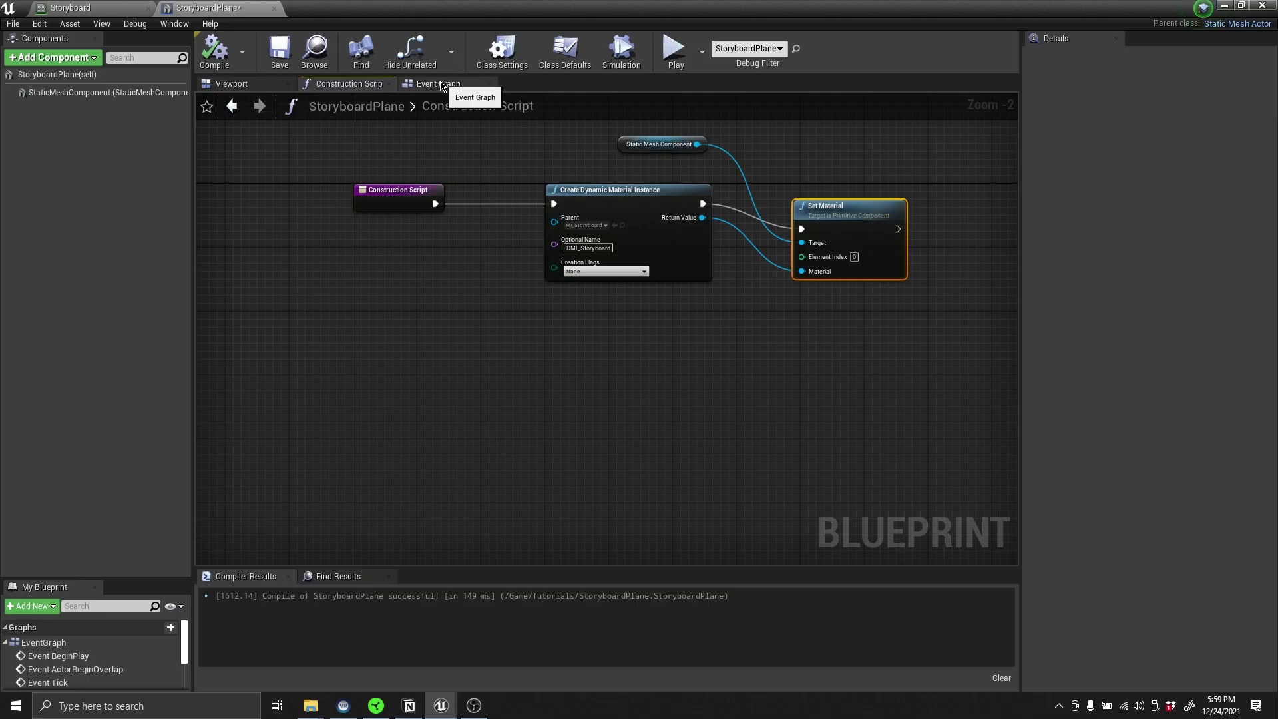
Add a custom event named ChangeBoard in the Event Graph.
{"action": "left_click", "coordinate": [439, 84]}
{"action": "right_click", "coordinate": [668, 318]}
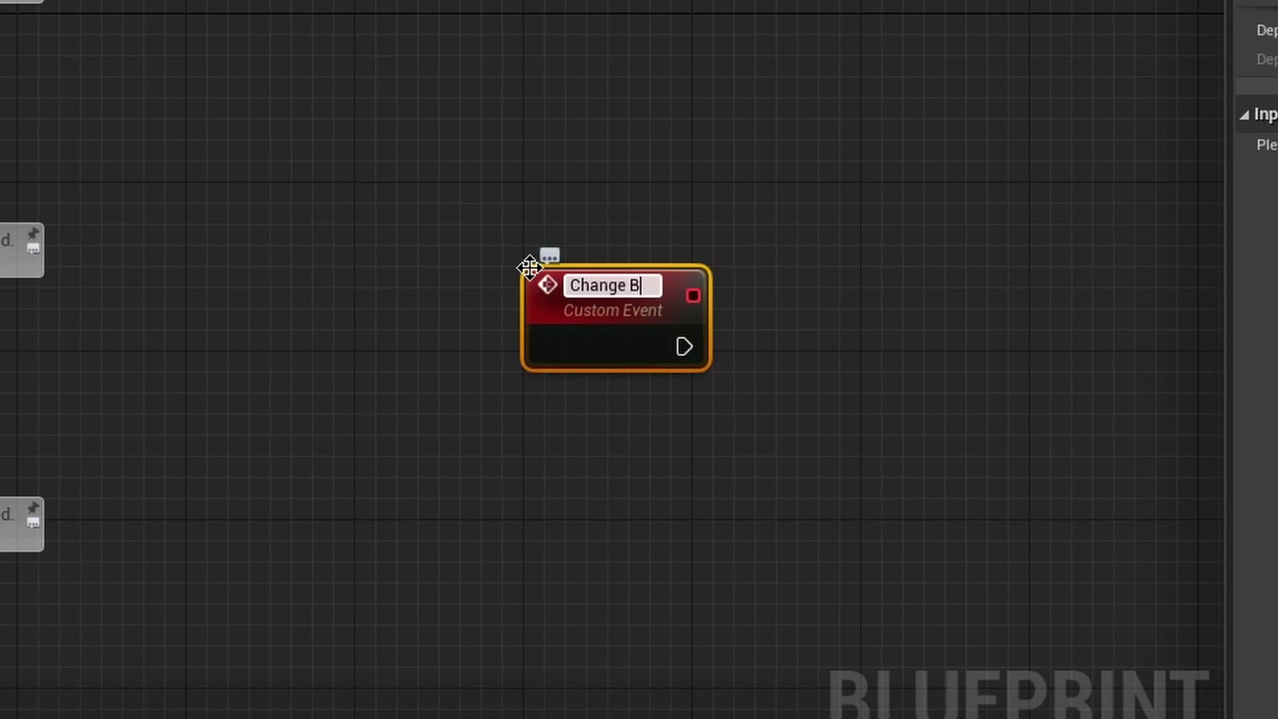
{"action": "type", "text": "oard"}
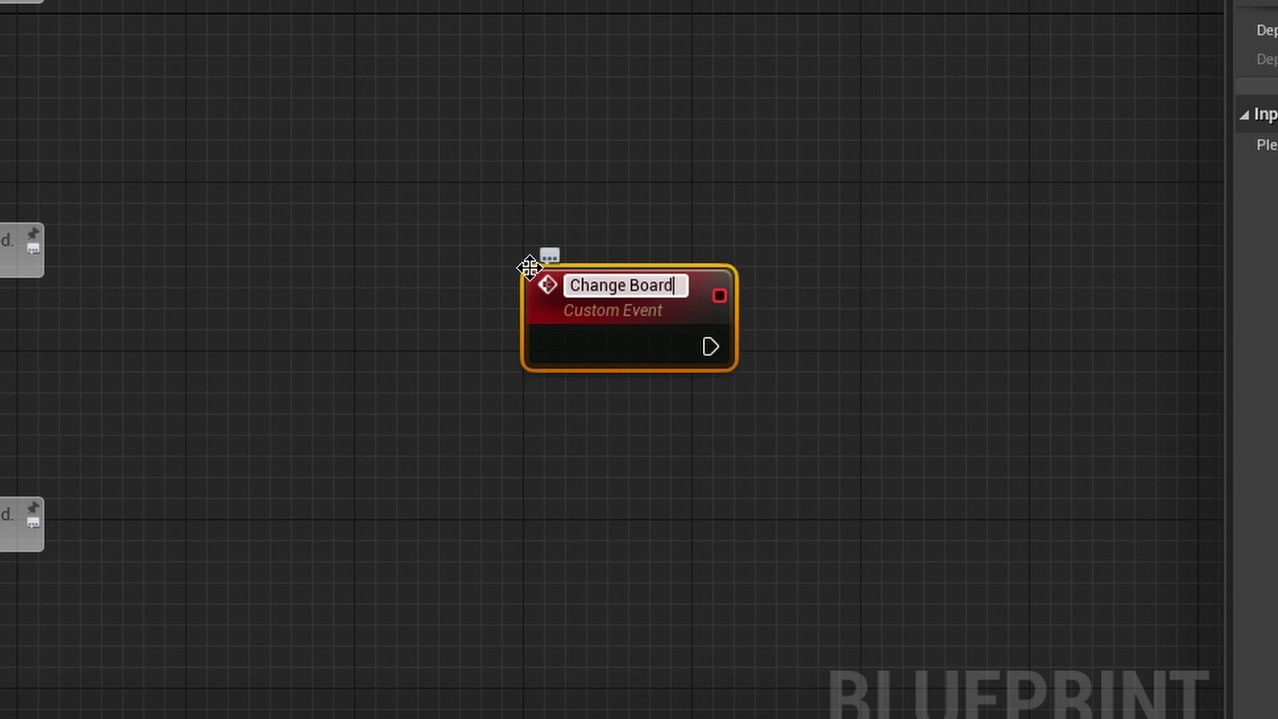
{"action": "key", "text": "Return"}
Give ChangeBoard a Texture object reference input named Board.
{"action": "left_click", "coordinate": [1257, 131]}
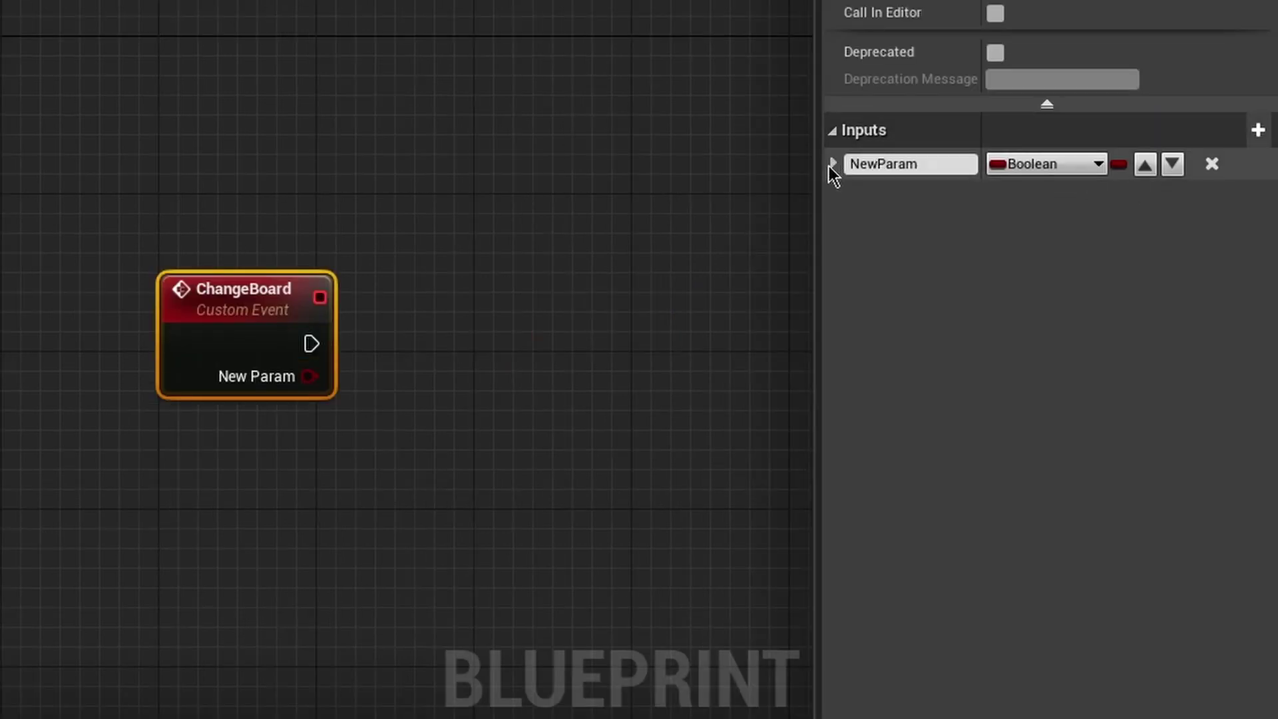
{"action": "left_click", "coordinate": [998, 163]}
{"action": "type", "text": "texture"}
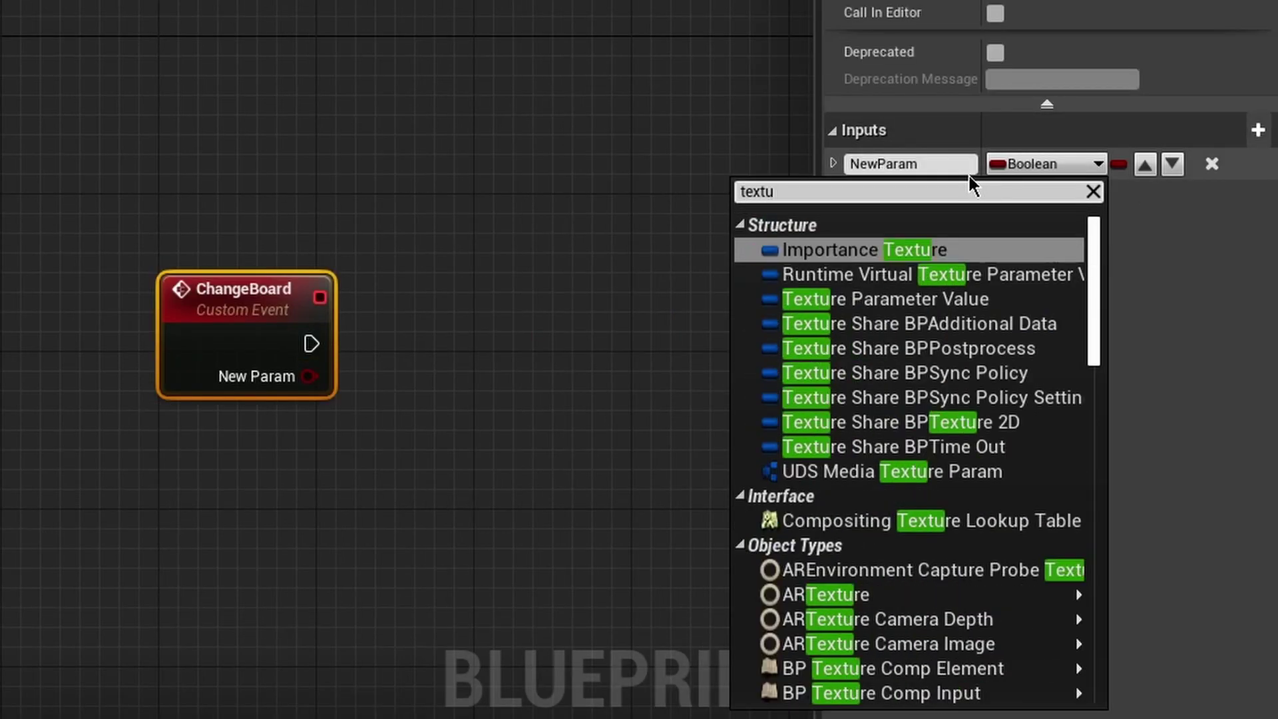
{"action": "scroll", "coordinate": [954, 366], "scroll_direction": "down", "scroll_amount": 5}
{"action": "scroll", "coordinate": [961, 356], "scroll_direction": "down", "scroll_amount": 10}
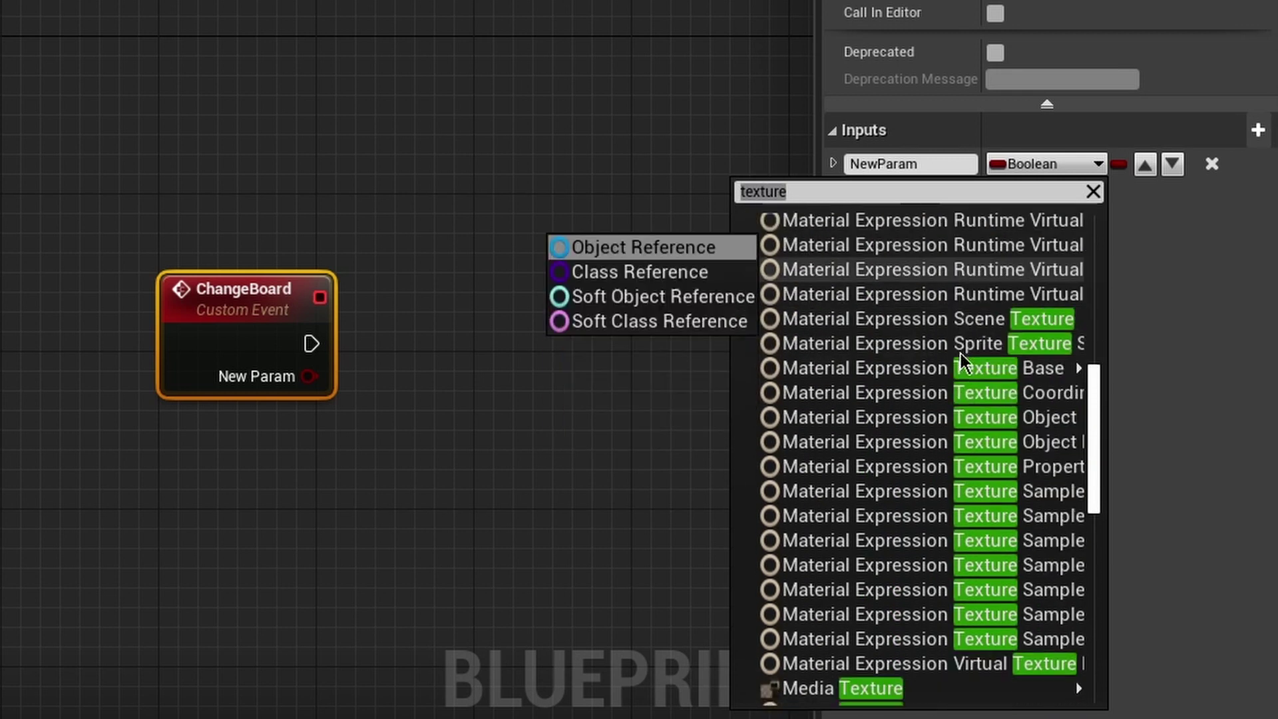
{"action": "mouse_move", "coordinate": [793, 426]}
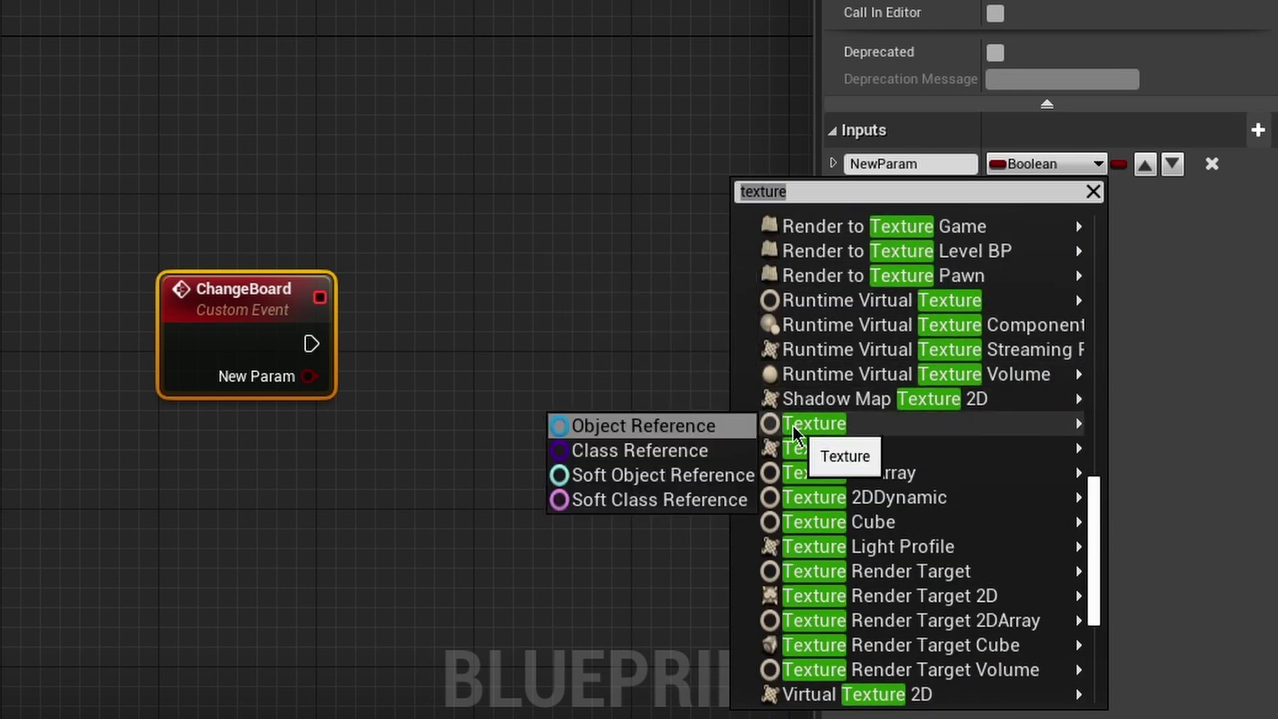
{"action": "left_click", "coordinate": [716, 425]}
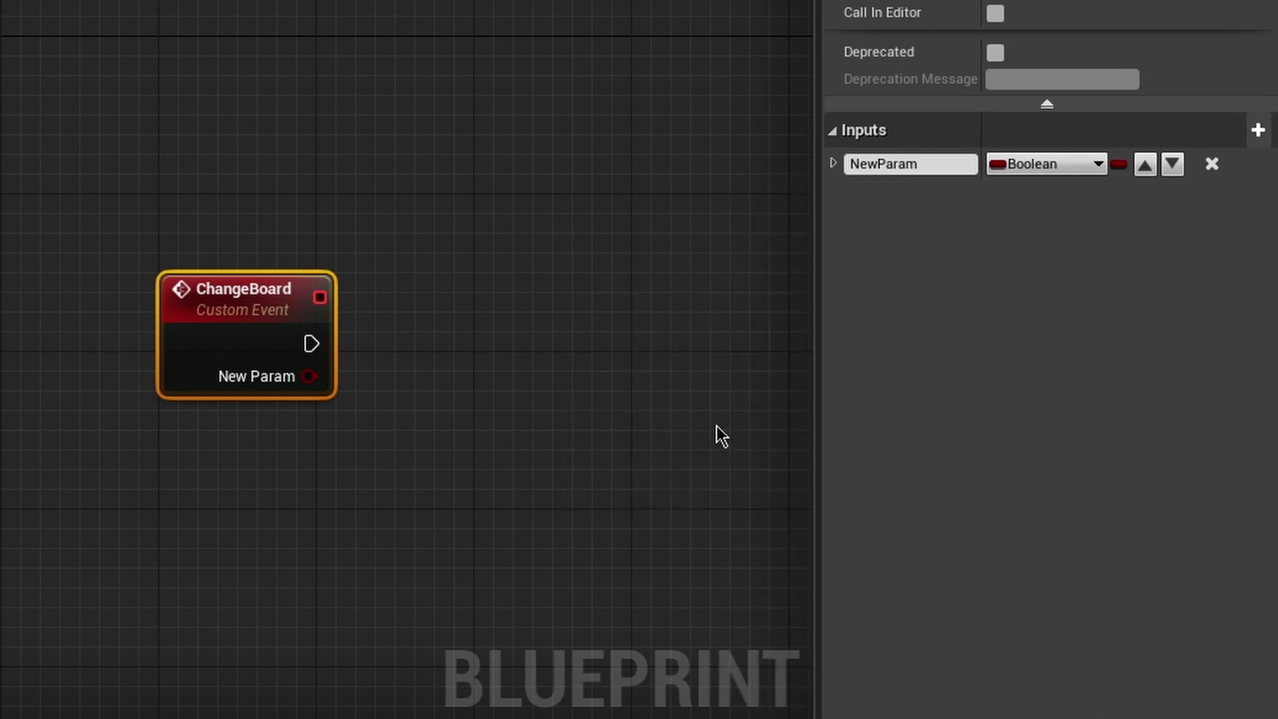
{"action": "left_click", "coordinate": [931, 159]}
{"action": "type", "text": "B"}
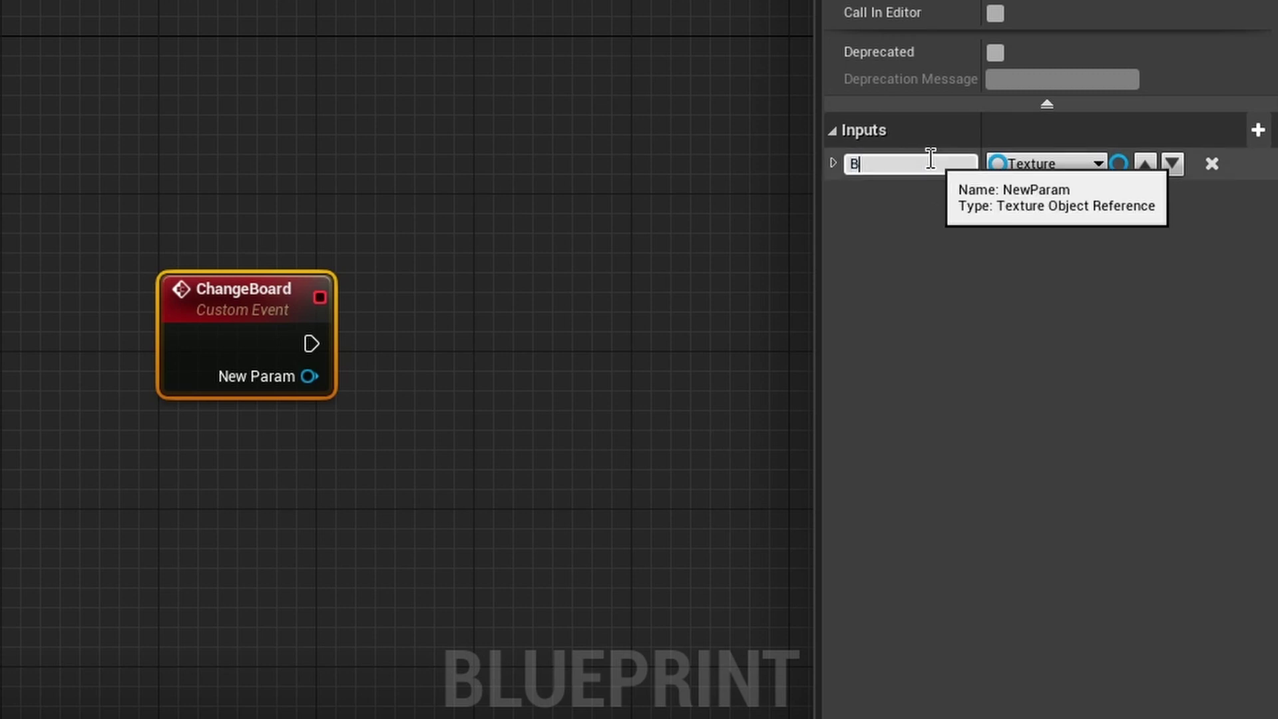
{"action": "type", "text": "oard"}
{"action": "key", "text": "Return"}
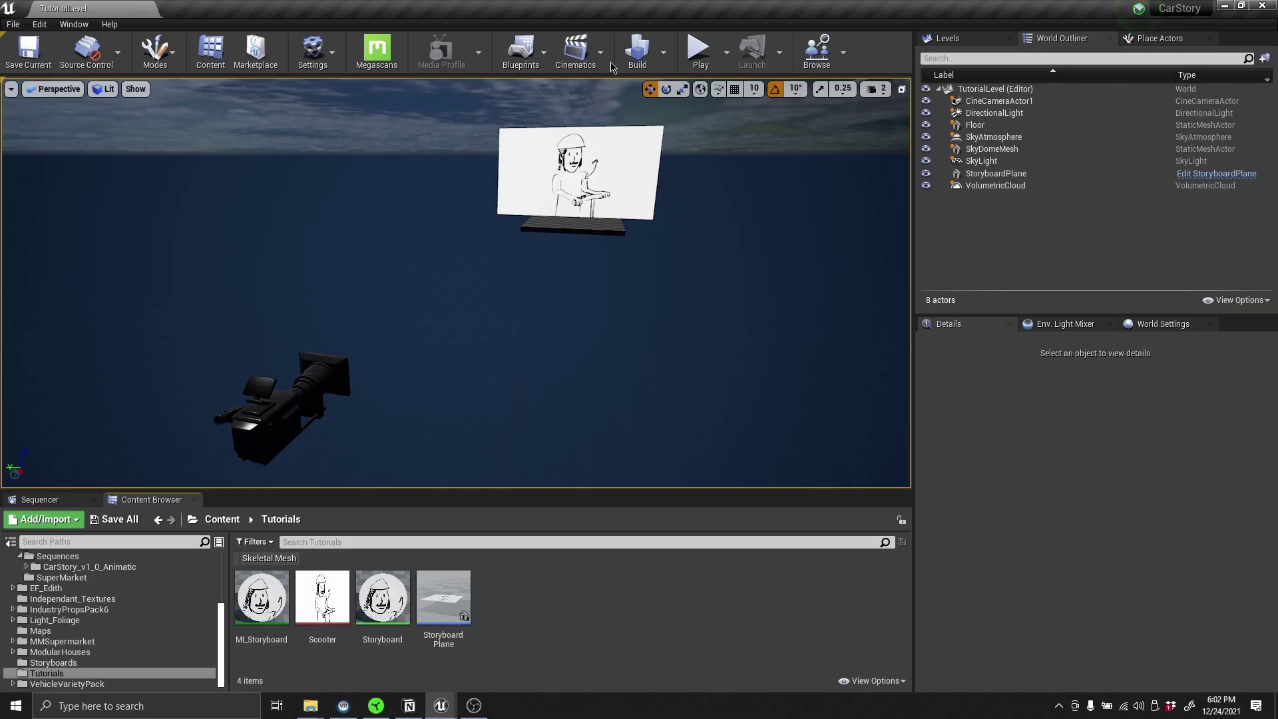
{"action": "left_click", "coordinate": [577, 52]}
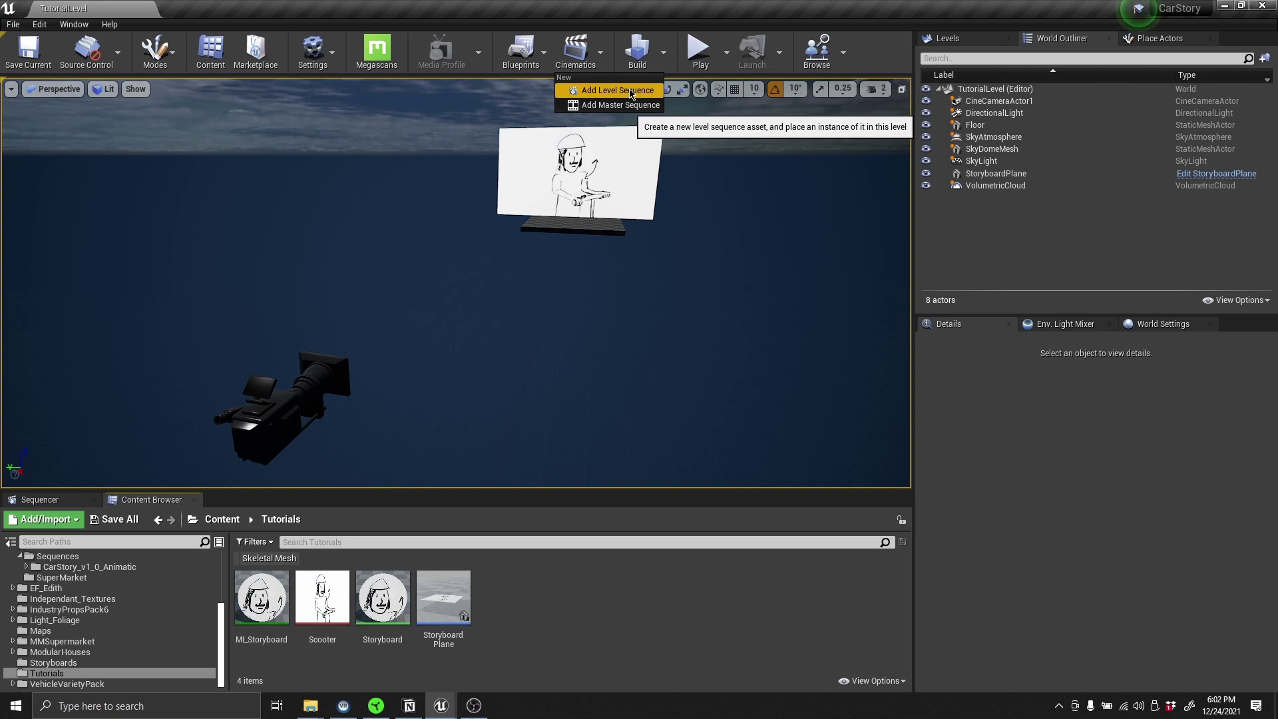
Create the AllBoards level sequence and add the StoryboardPlane actor as a track.
{"action": "left_click", "coordinate": [618, 90]}
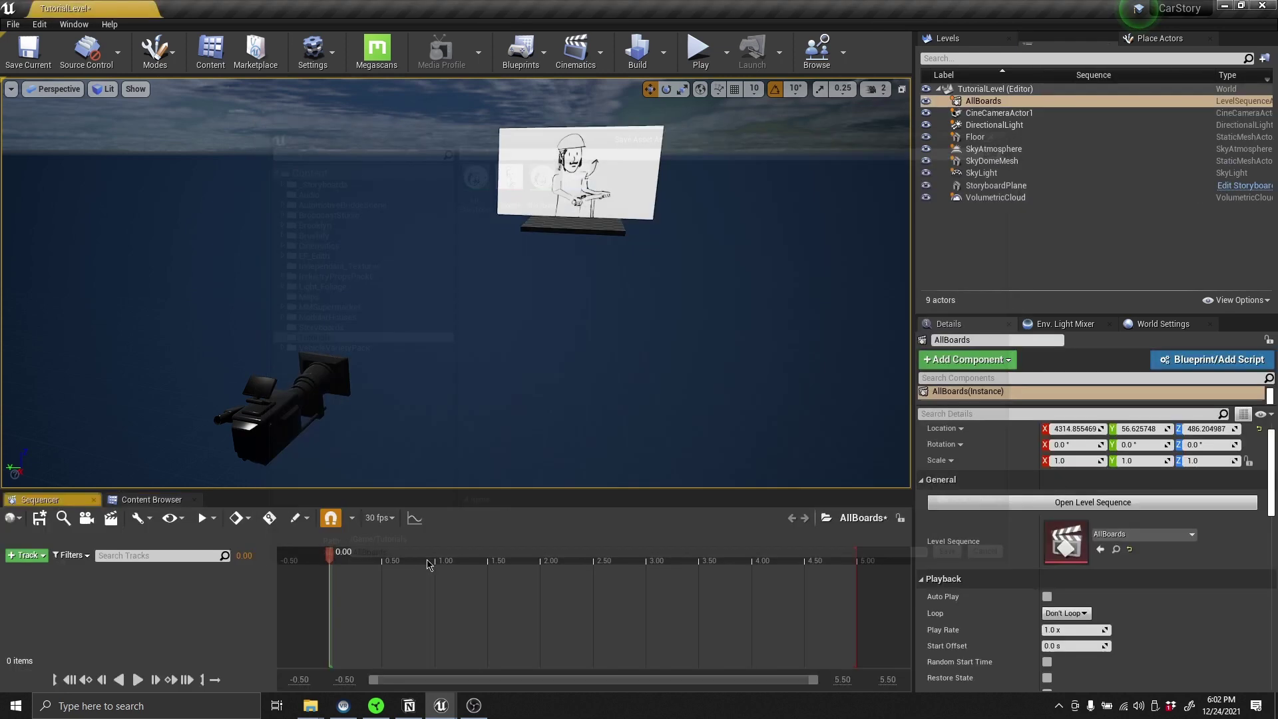
{"action": "left_click", "coordinate": [580, 175]}
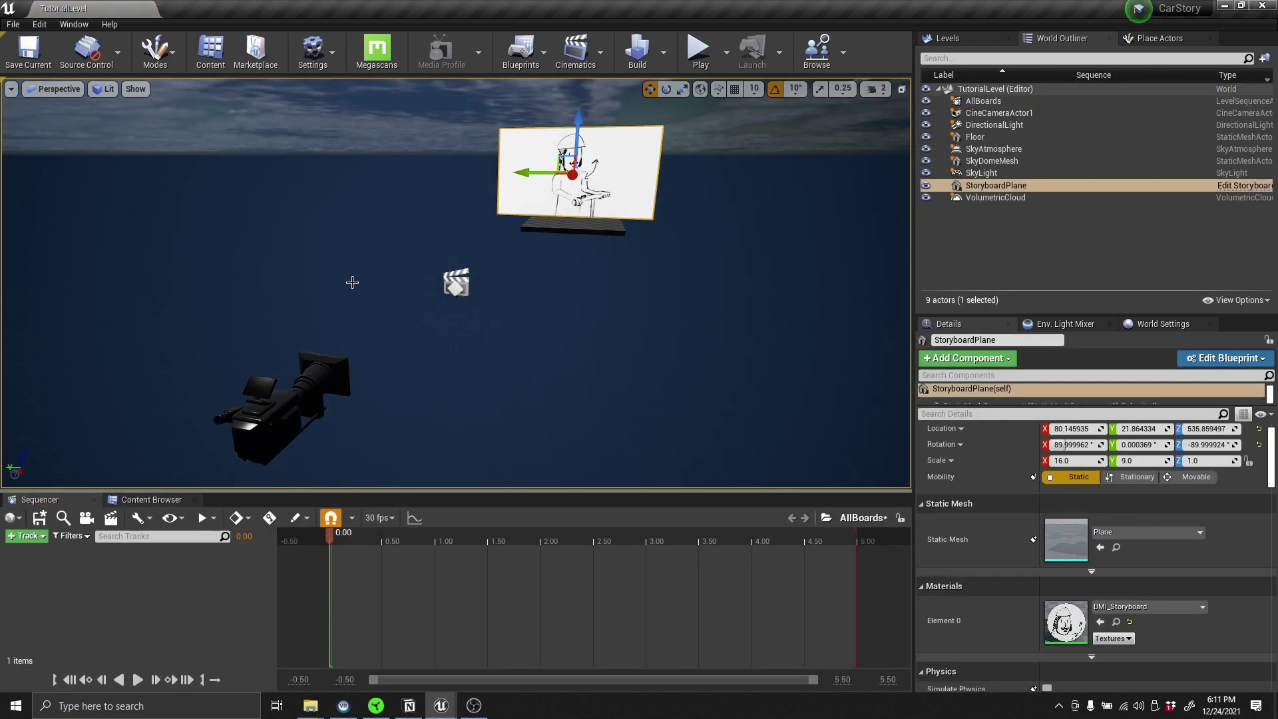
{"action": "left_click", "coordinate": [25, 536]}
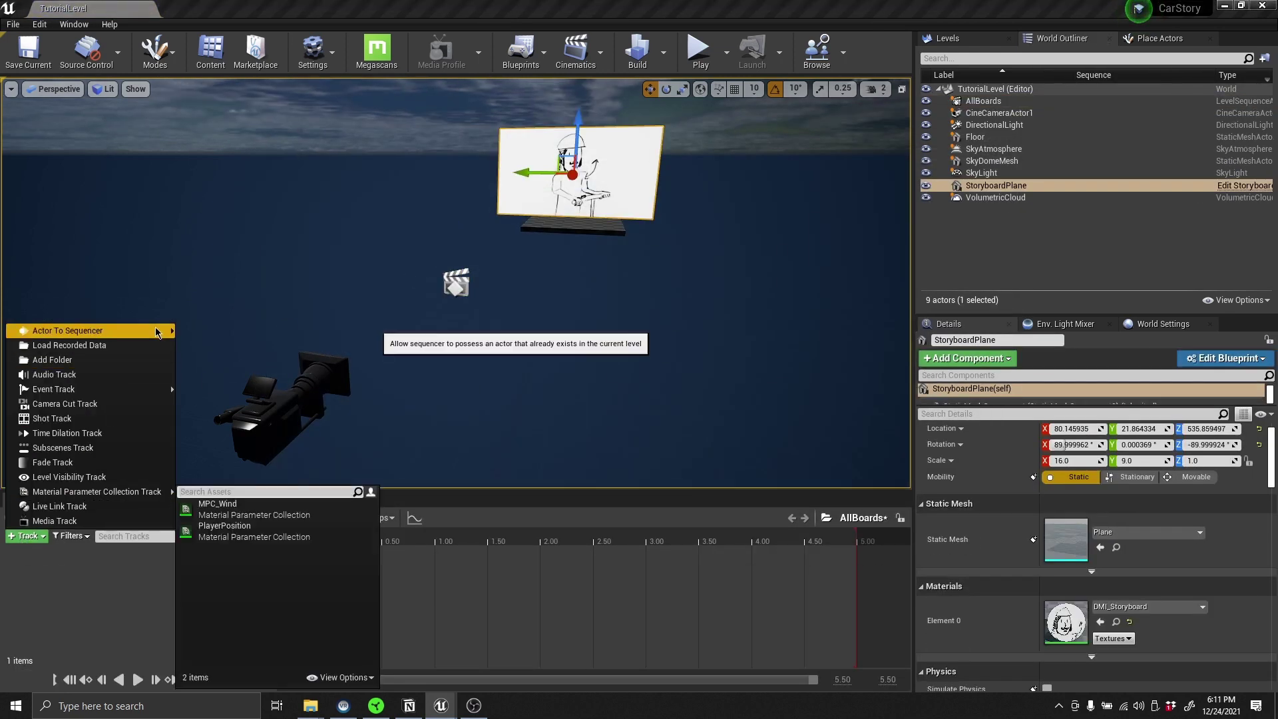
{"action": "mouse_move", "coordinate": [100, 331]}
{"action": "left_click", "coordinate": [230, 330]}
Add a Repeater event track to the StoryboardPlane track.
{"action": "left_click", "coordinate": [250, 554]}
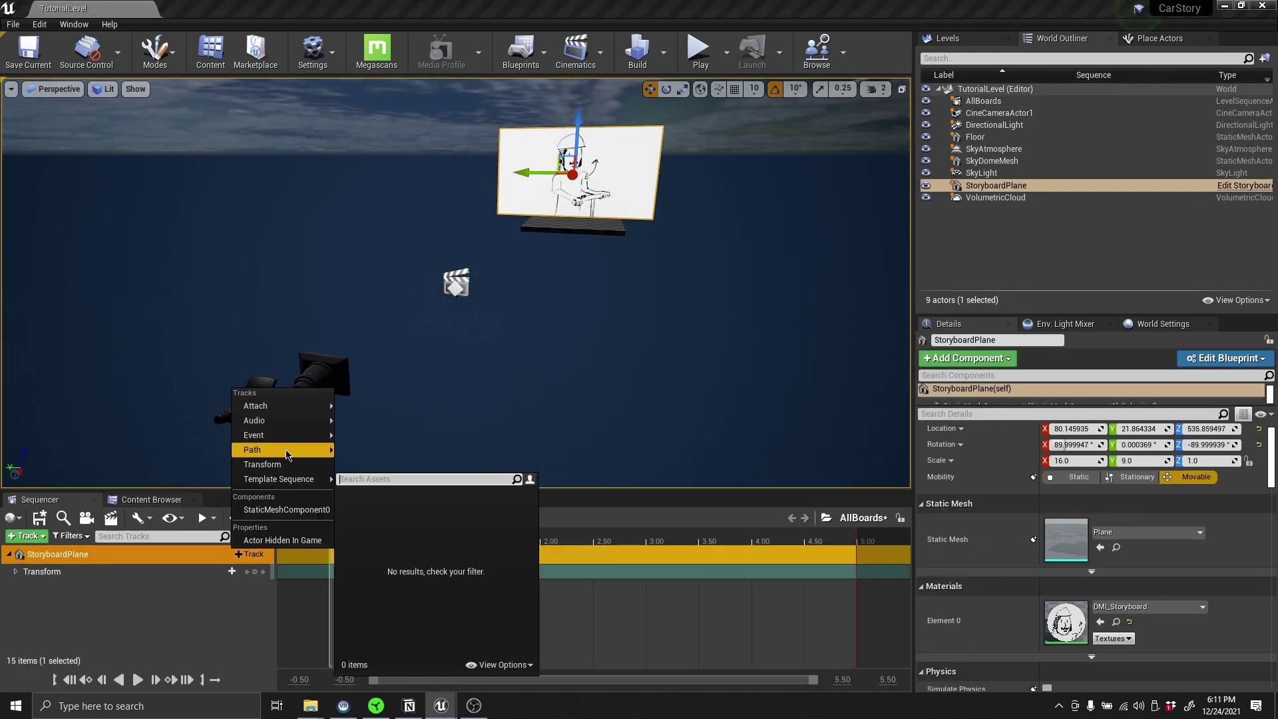
{"action": "mouse_move", "coordinate": [300, 438]}
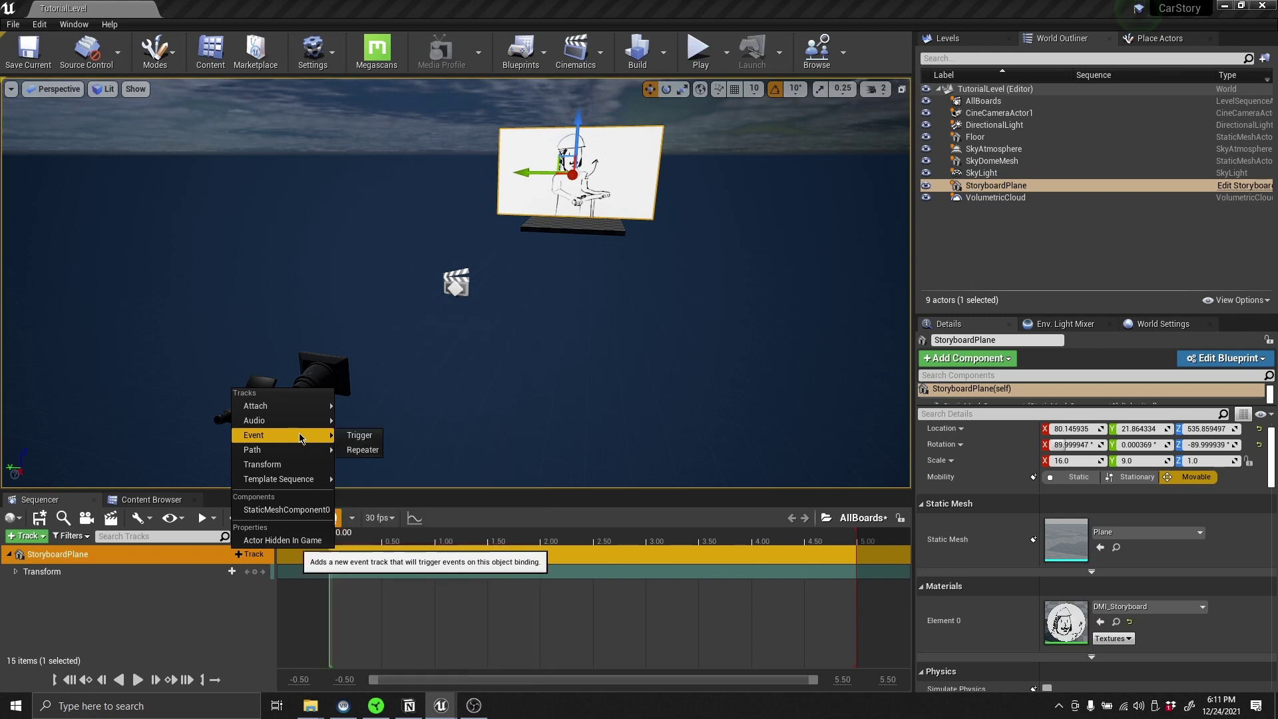
{"action": "left_click", "coordinate": [355, 450]}
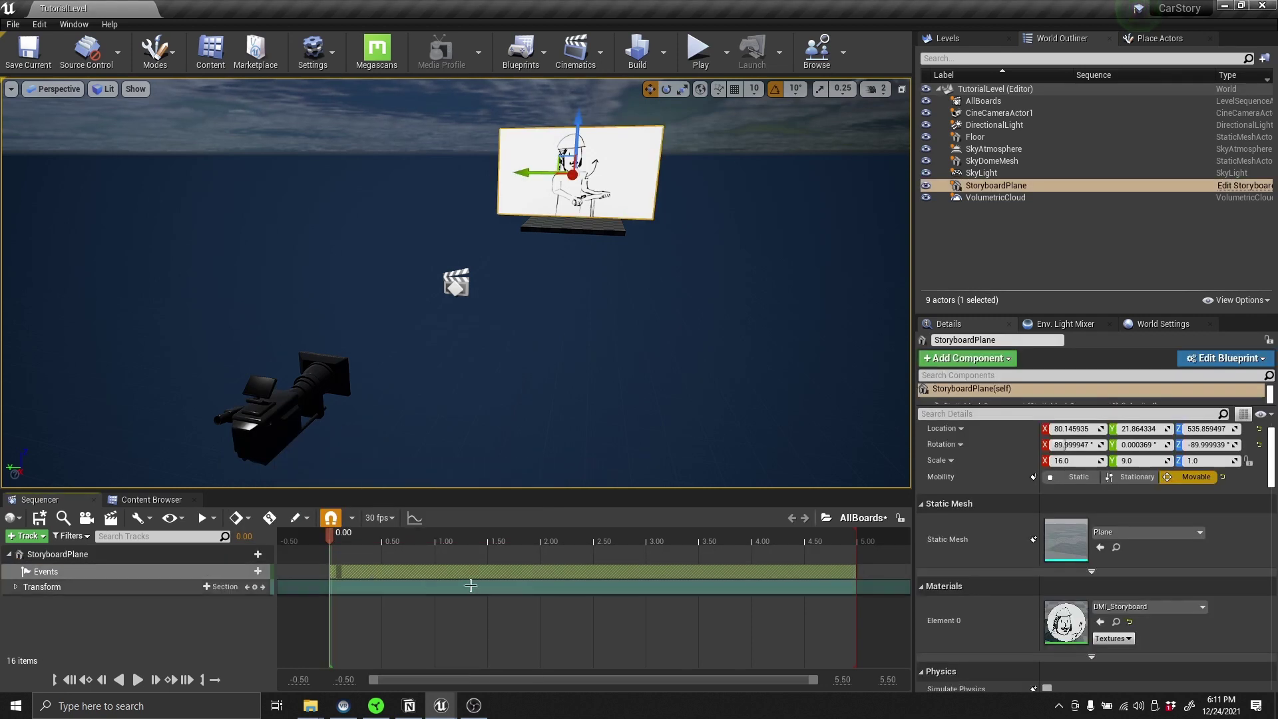
In the event section's properties, search Quick Bind for 'change'.
{"action": "right_click", "coordinate": [384, 573]}
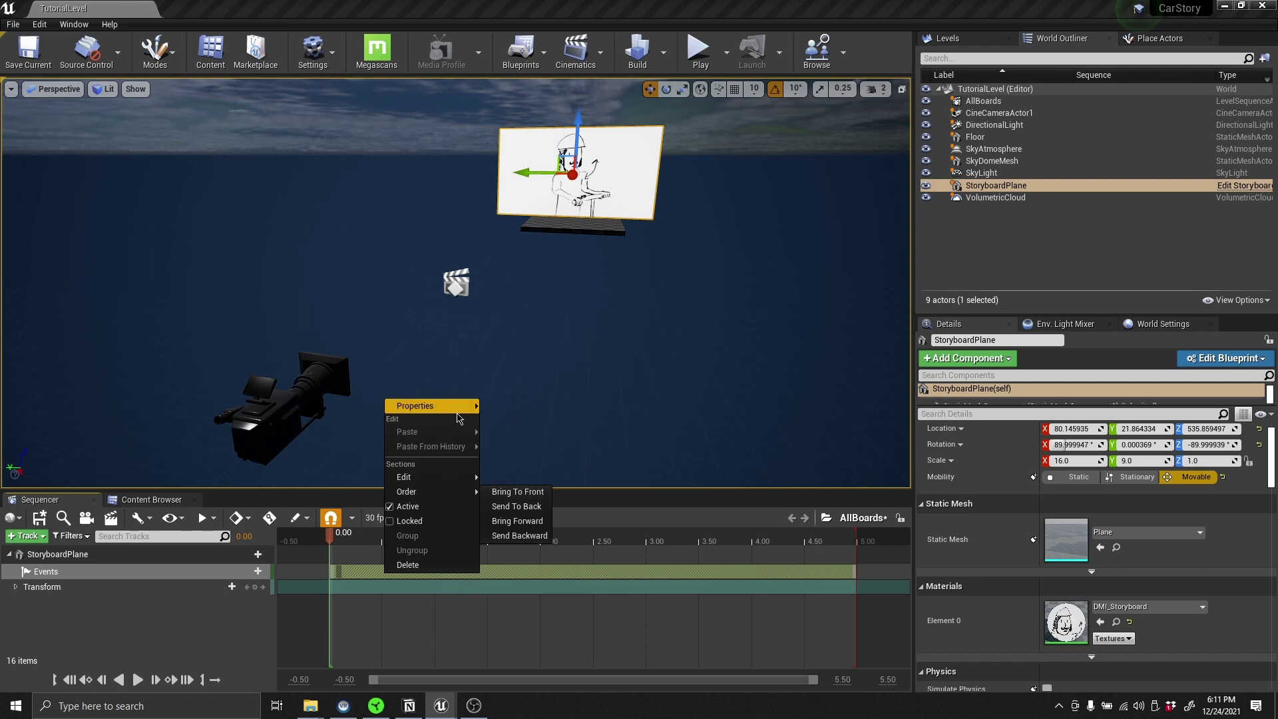
{"action": "mouse_move", "coordinate": [455, 413]}
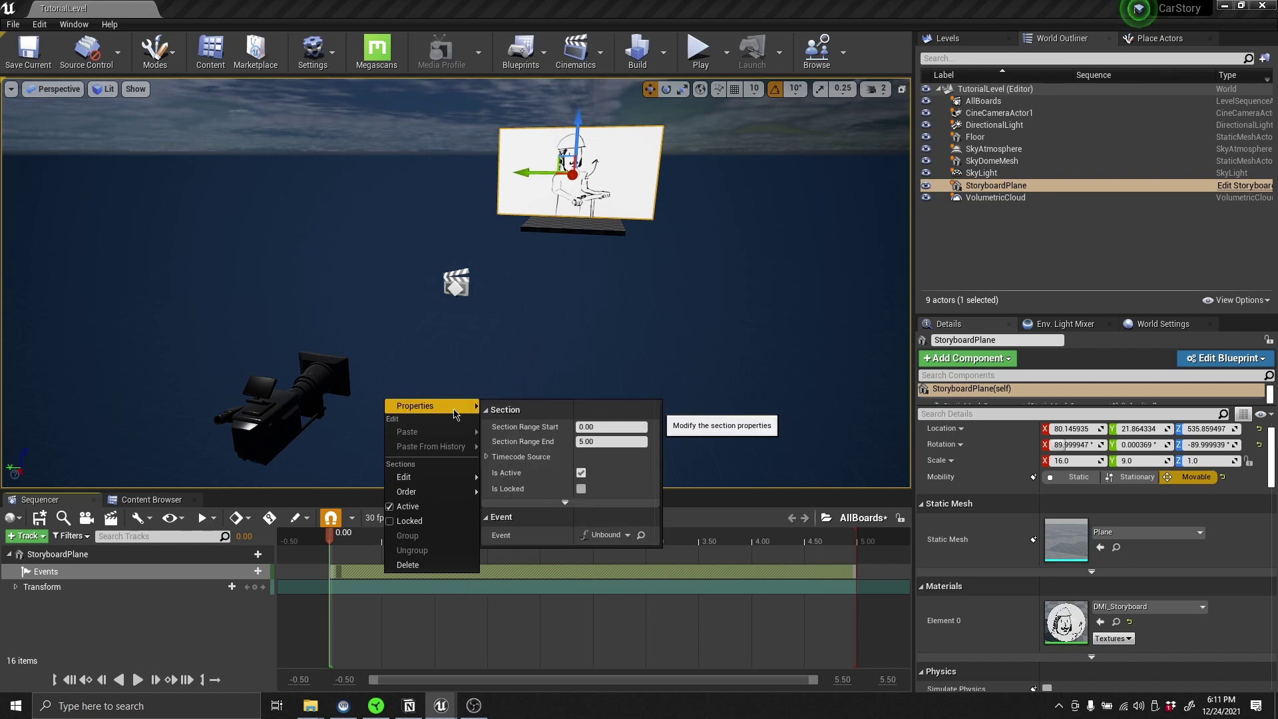
{"action": "left_click", "coordinate": [619, 537]}
{"action": "mouse_move", "coordinate": [622, 563]}
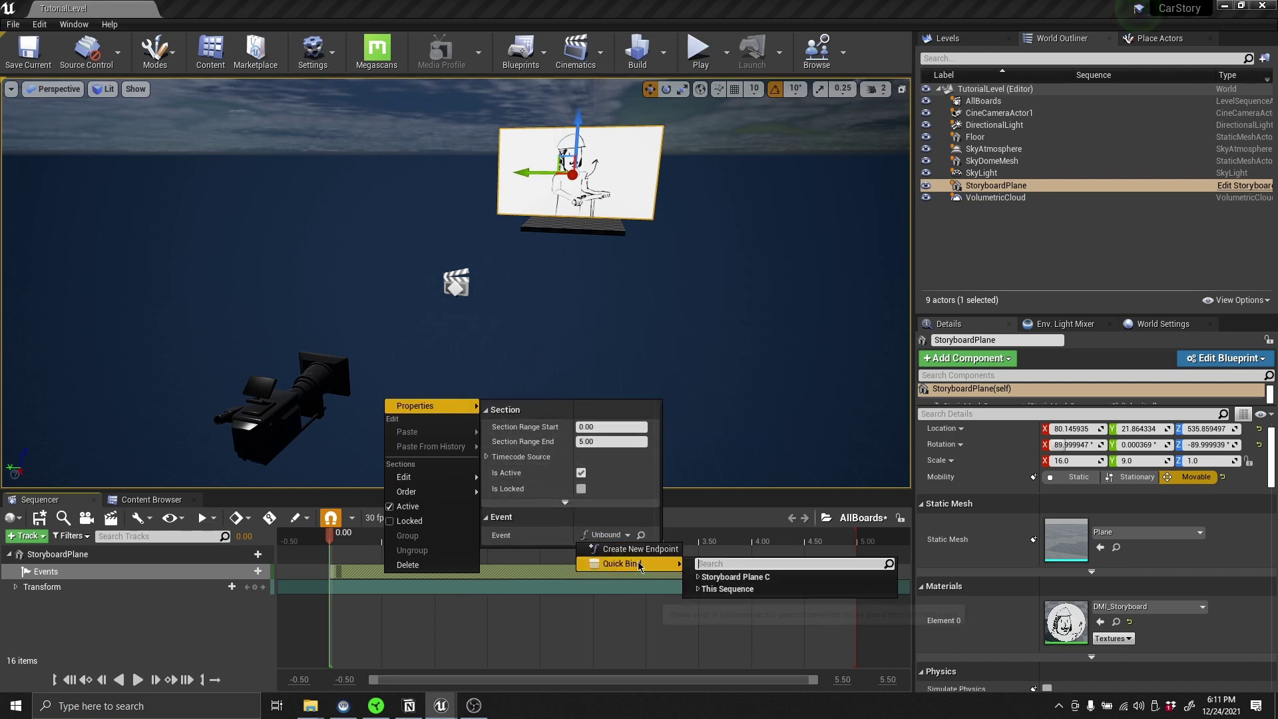
{"action": "type", "text": "change"}
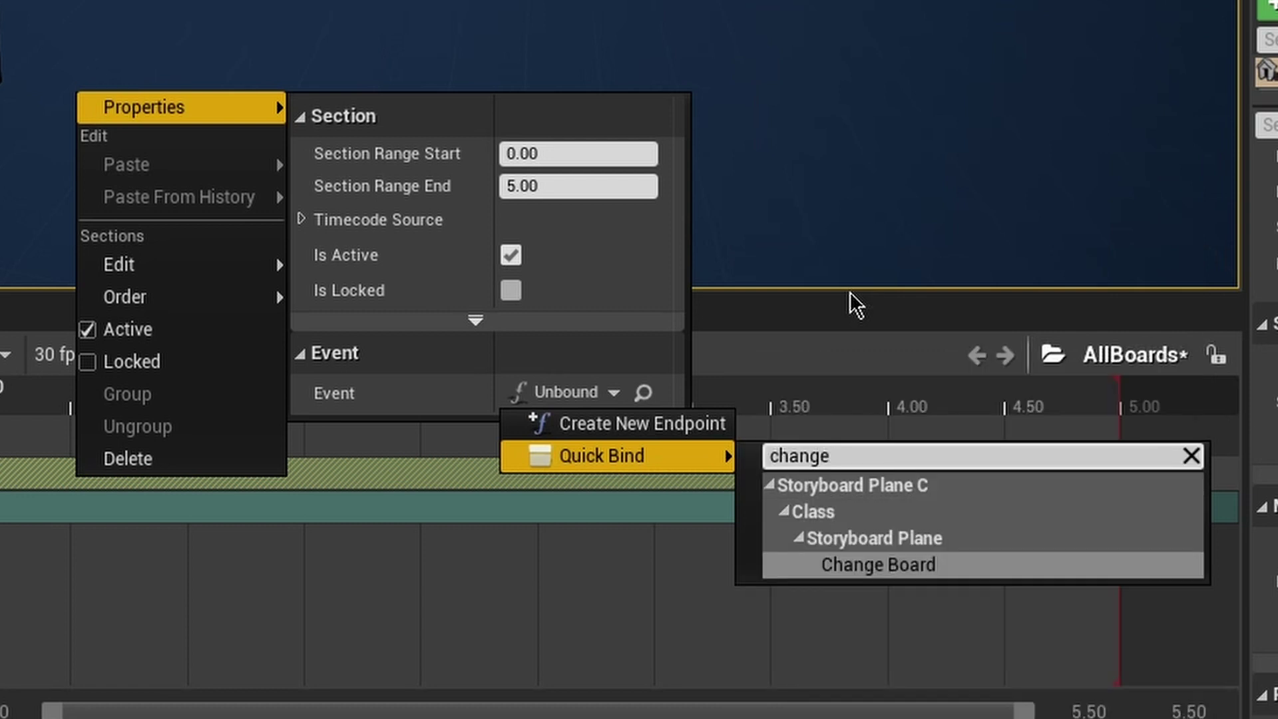
Bind the event to Change Board, allow it in editor, and set the Board payload to Scooter.
{"action": "left_click", "coordinate": [842, 562]}
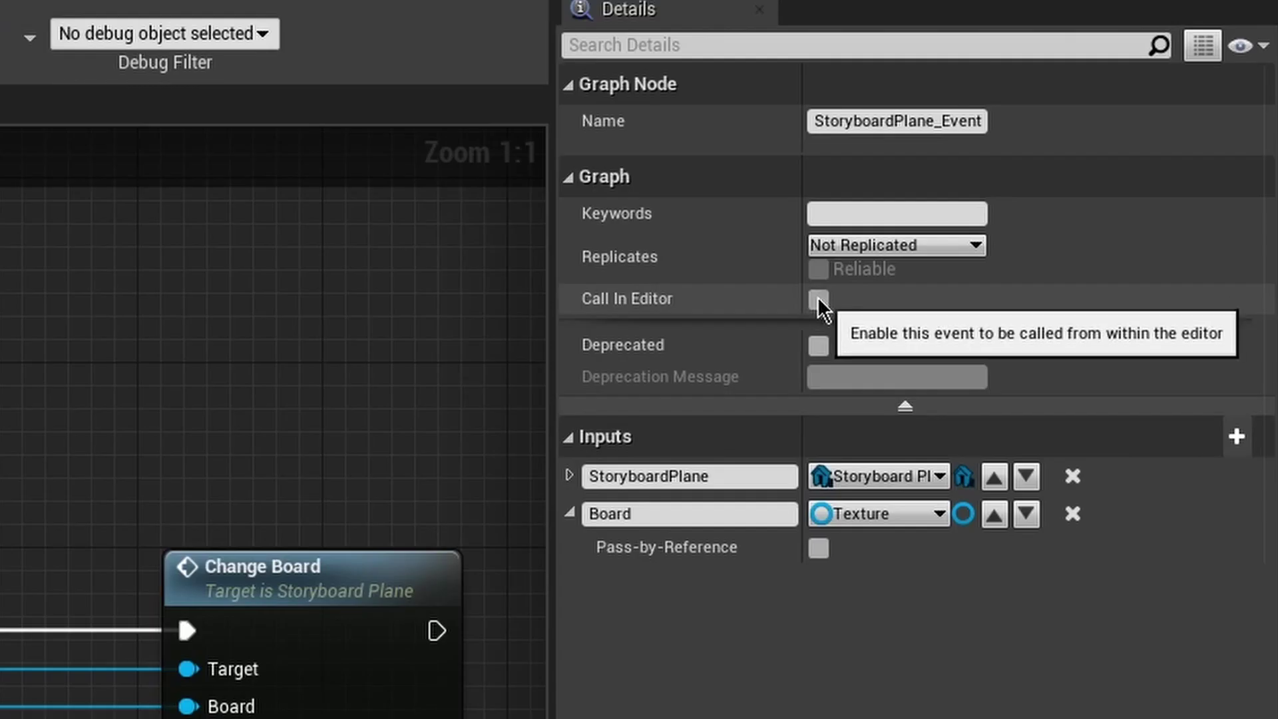
{"action": "left_click", "coordinate": [1067, 172]}
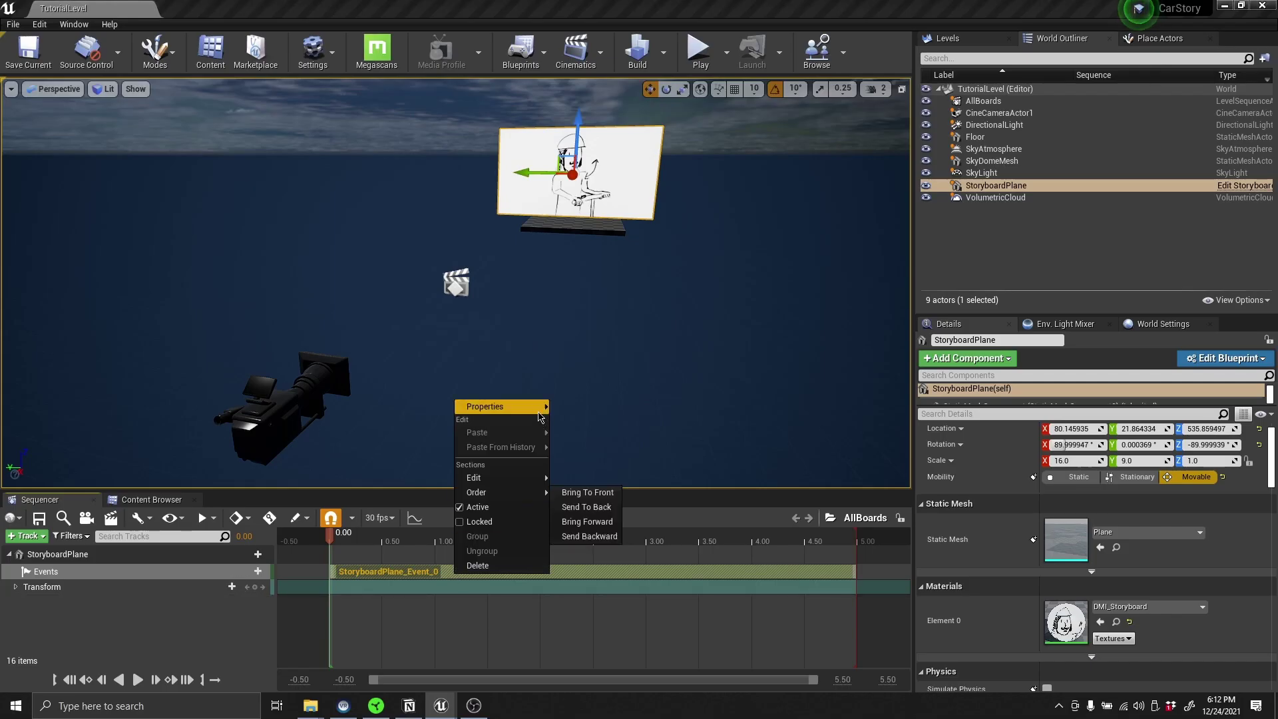
{"action": "mouse_move", "coordinate": [540, 410]}
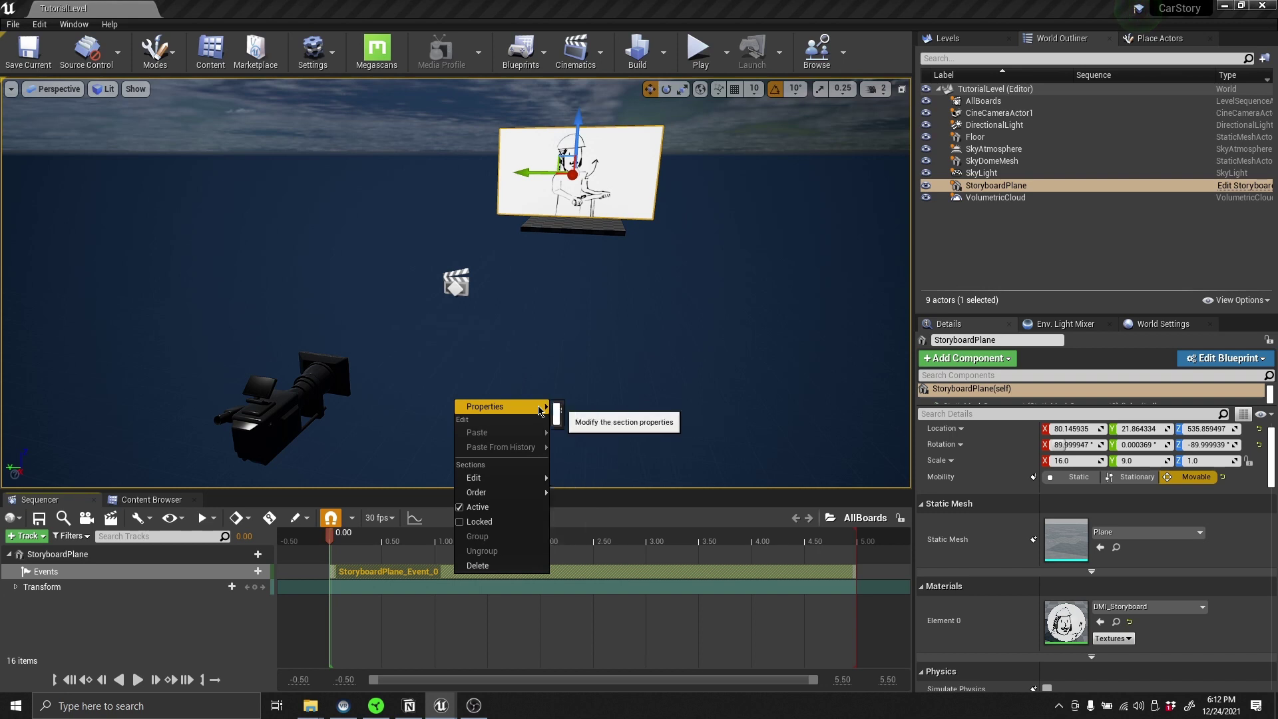
{"action": "left_click", "coordinate": [735, 618]}
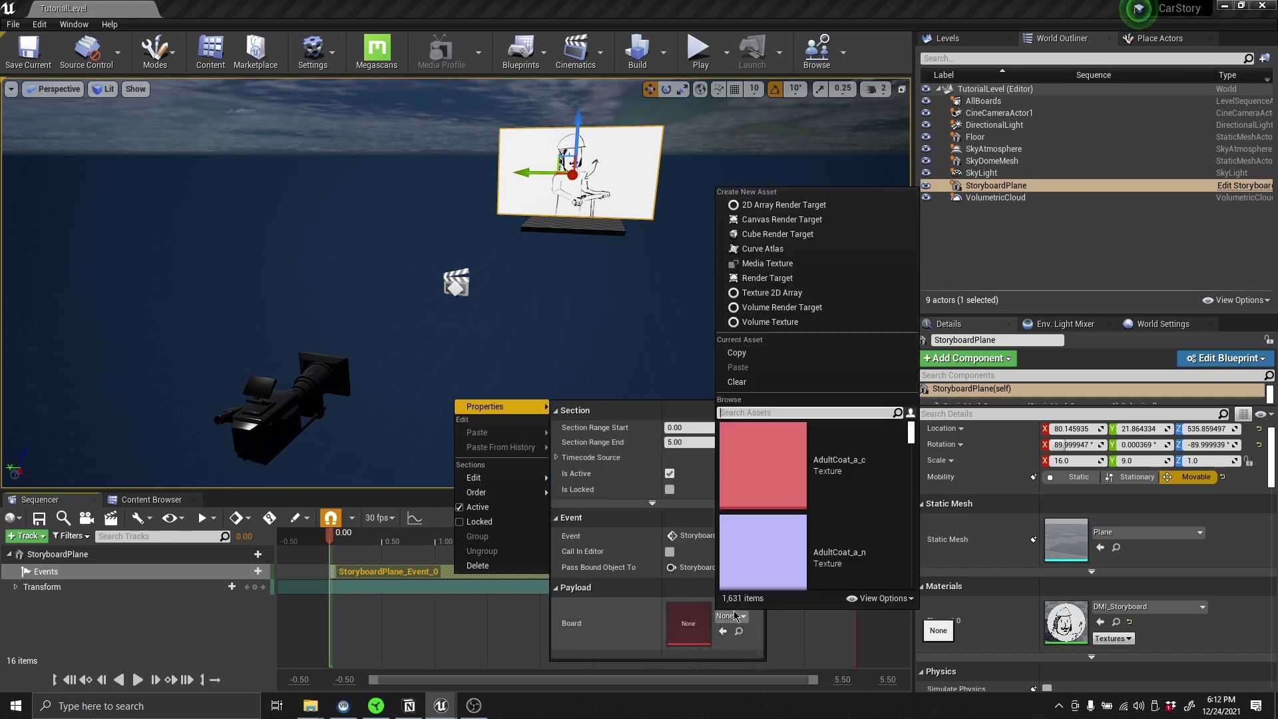
{"action": "type", "text": "scoot"}
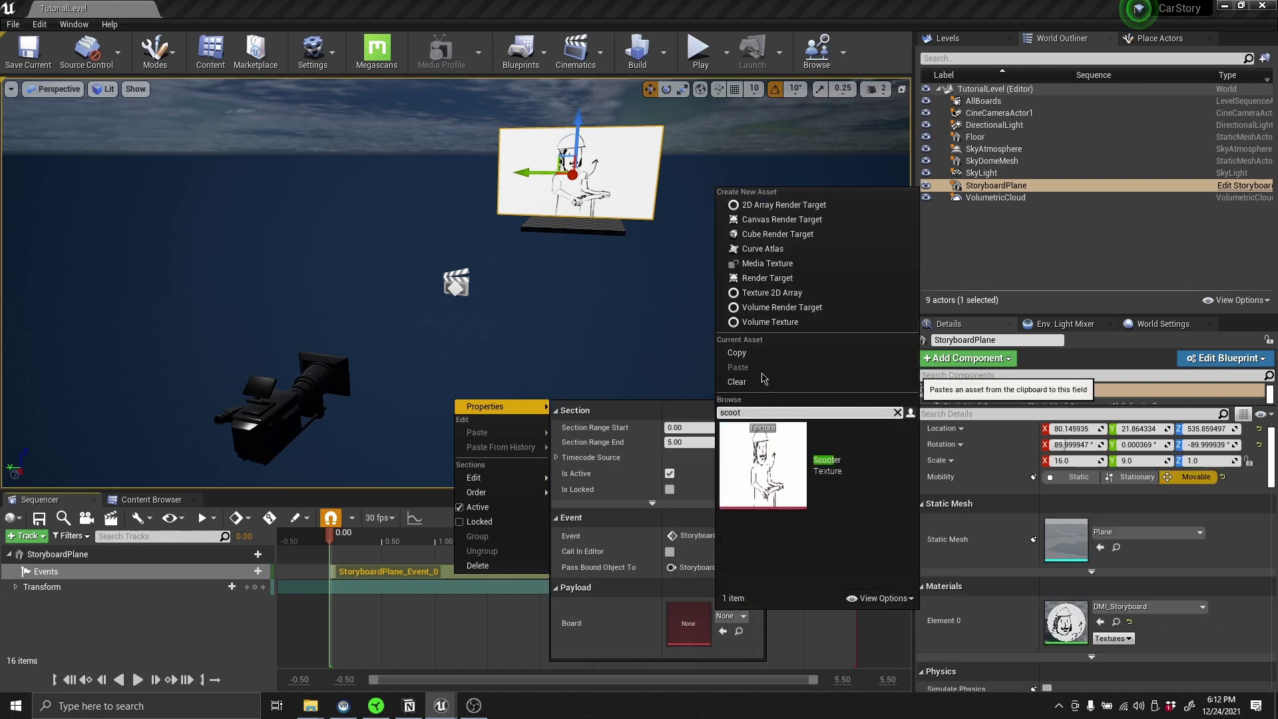
{"action": "left_click", "coordinate": [766, 460]}
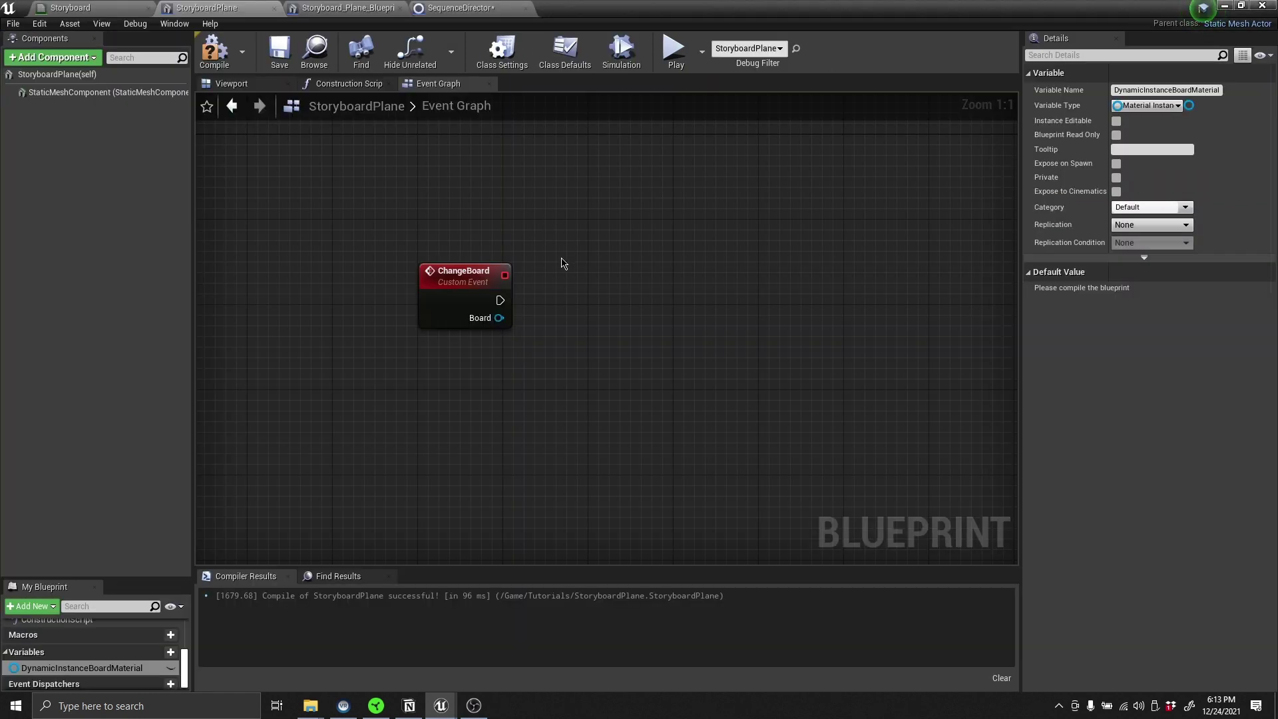
Add Set Texture Parameter Value after ChangeBoard, targeting DynamicInstanceBoardMaterial with Board as Value and 'Storyboard' as Parameter Name.
{"action": "left_click_drag", "start_coordinate": [500, 300], "coordinate": [651, 311]}
{"action": "type", "text": "set texture param"}
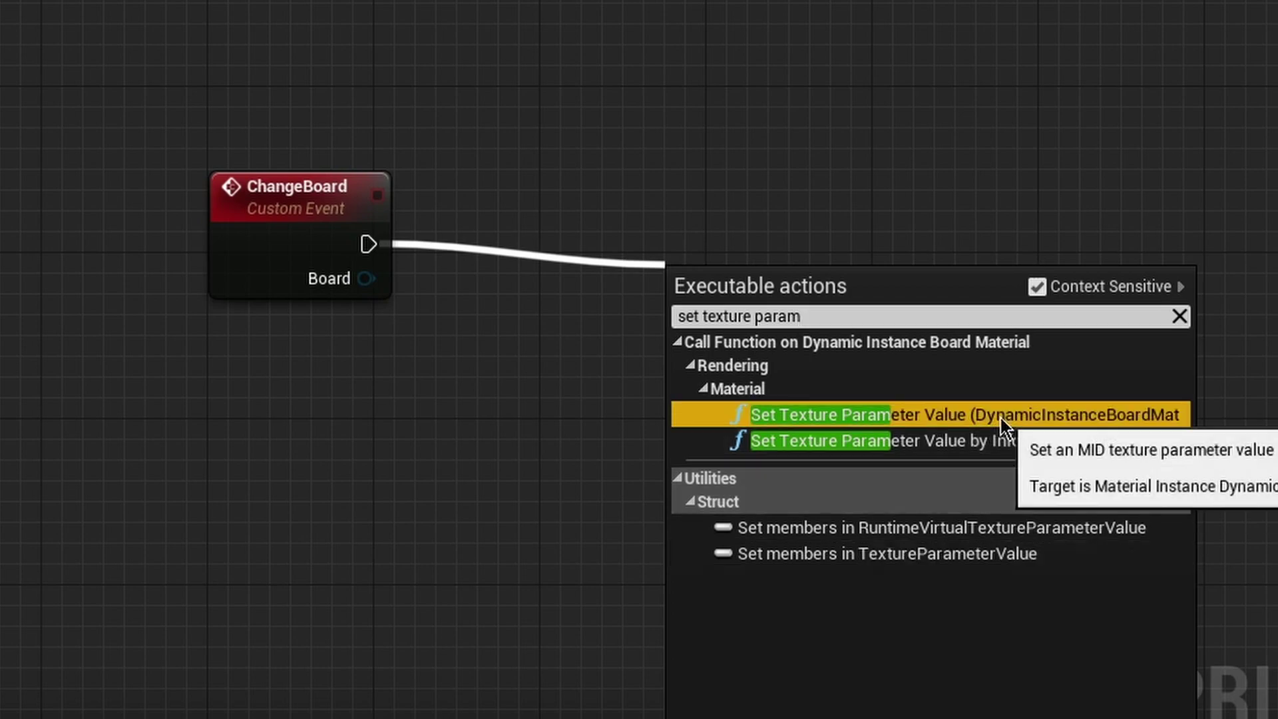
{"action": "left_click", "coordinate": [1001, 418]}
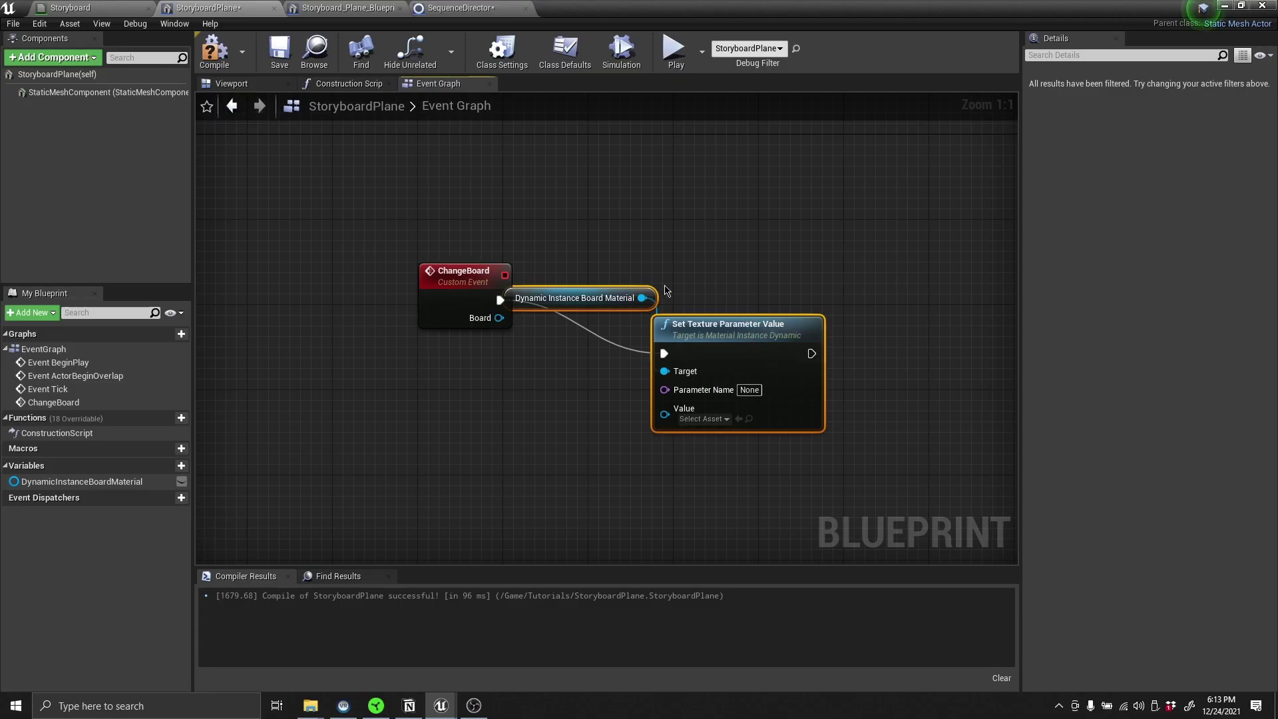
{"action": "left_click_drag", "start_coordinate": [619, 298], "coordinate": [480, 391]}
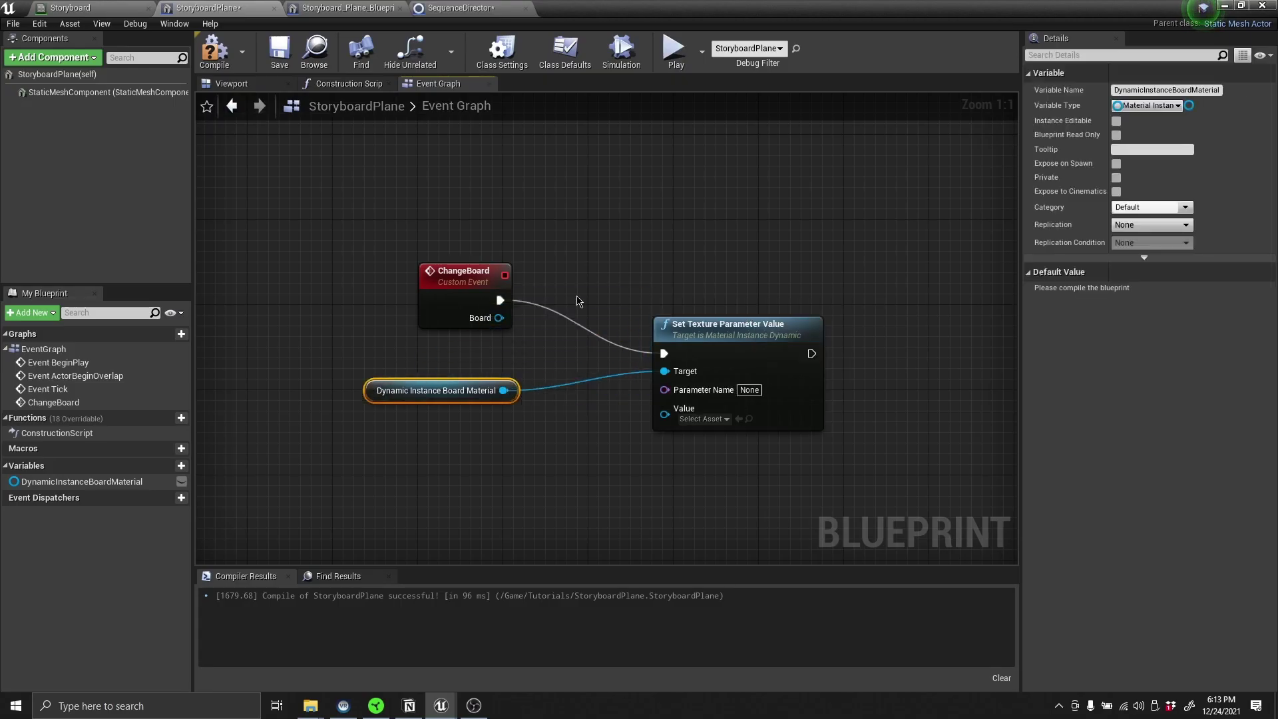
{"action": "left_click_drag", "start_coordinate": [498, 317], "coordinate": [664, 414]}
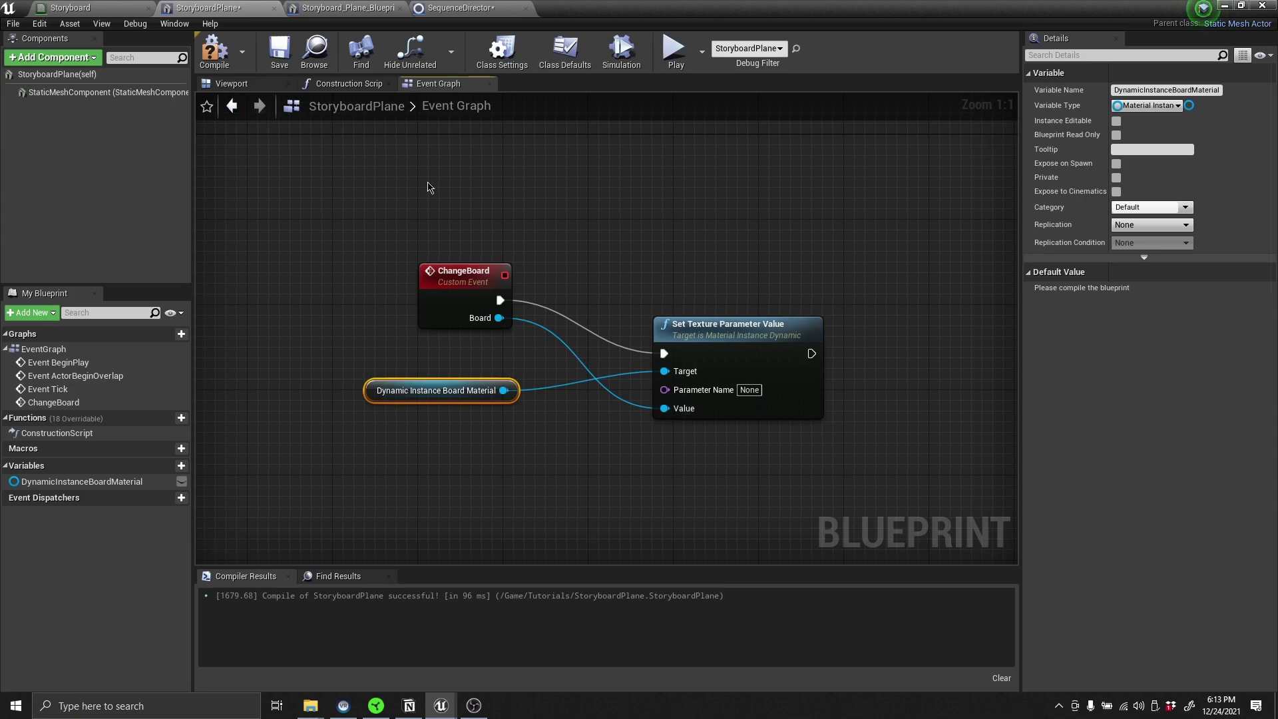
{"action": "left_click", "coordinate": [750, 389]}
{"action": "type", "text": "Stor"}
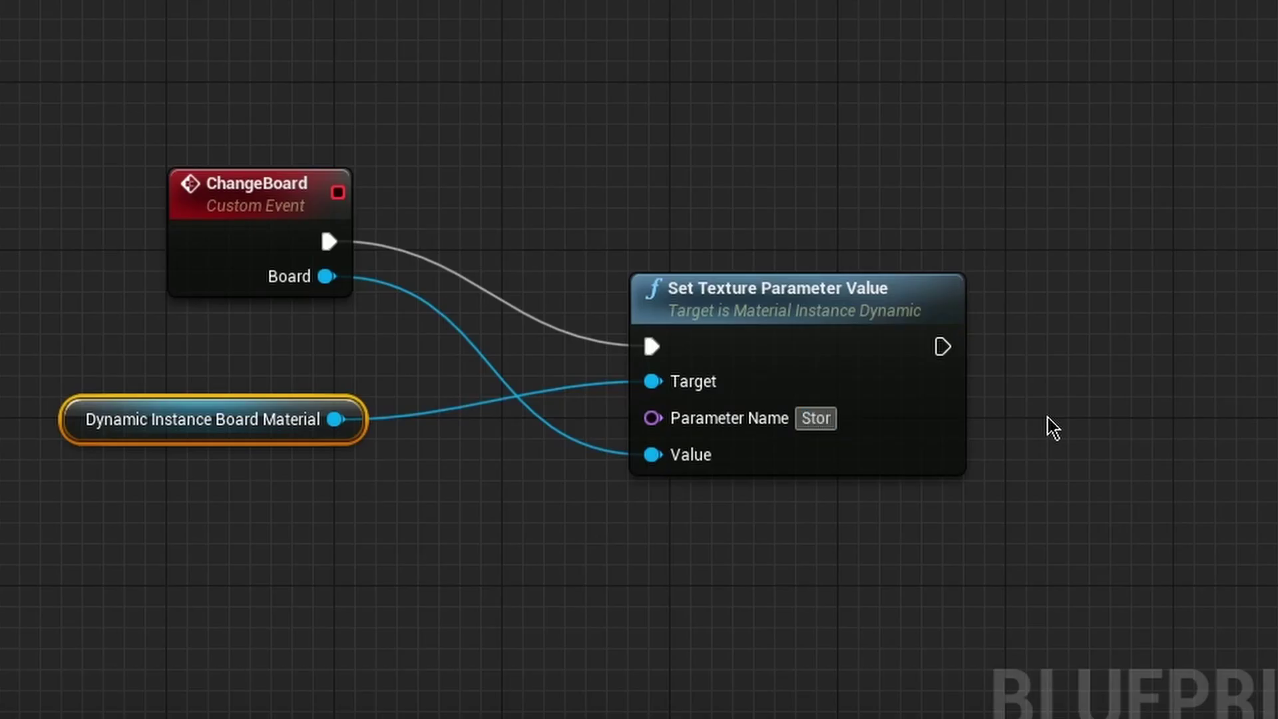
{"action": "type", "text": "yboard"}
{"action": "key", "text": "Return"}
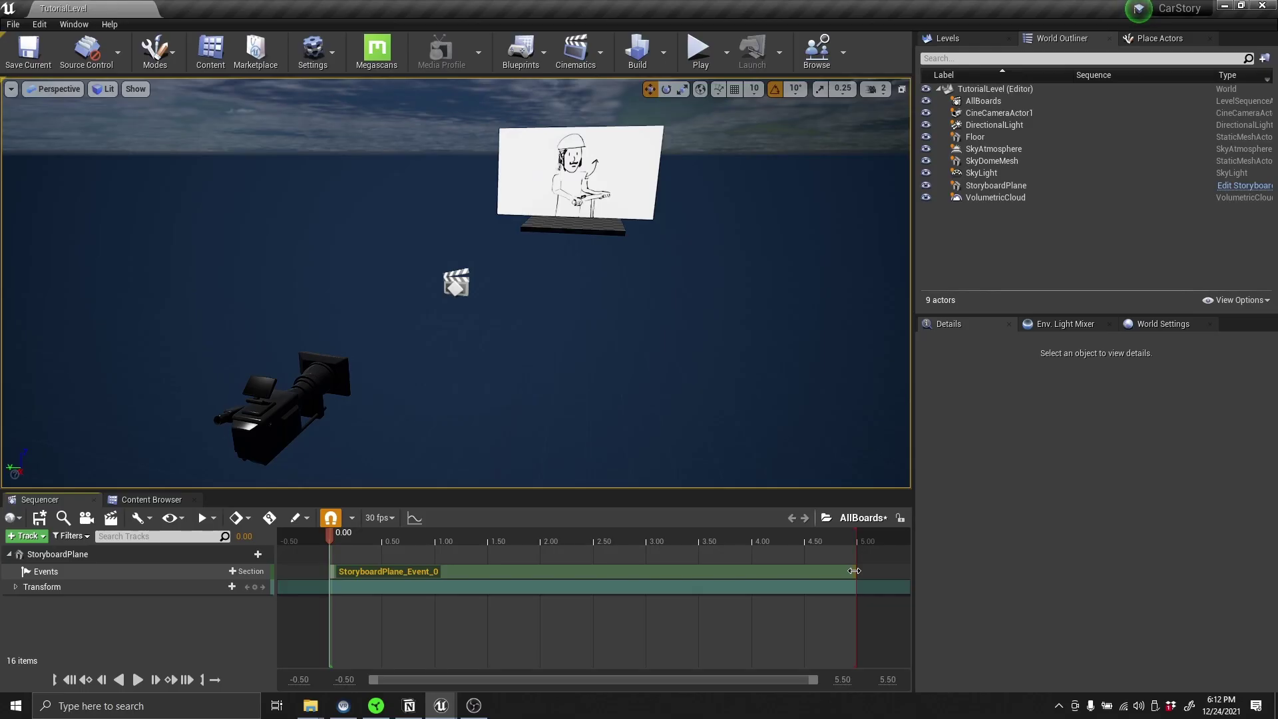
Shorten the event section to about one second, duplicate it at 1.00 s, and set the copy's Board to Train.
{"action": "left_click_drag", "start_coordinate": [857, 571], "coordinate": [426, 574]}
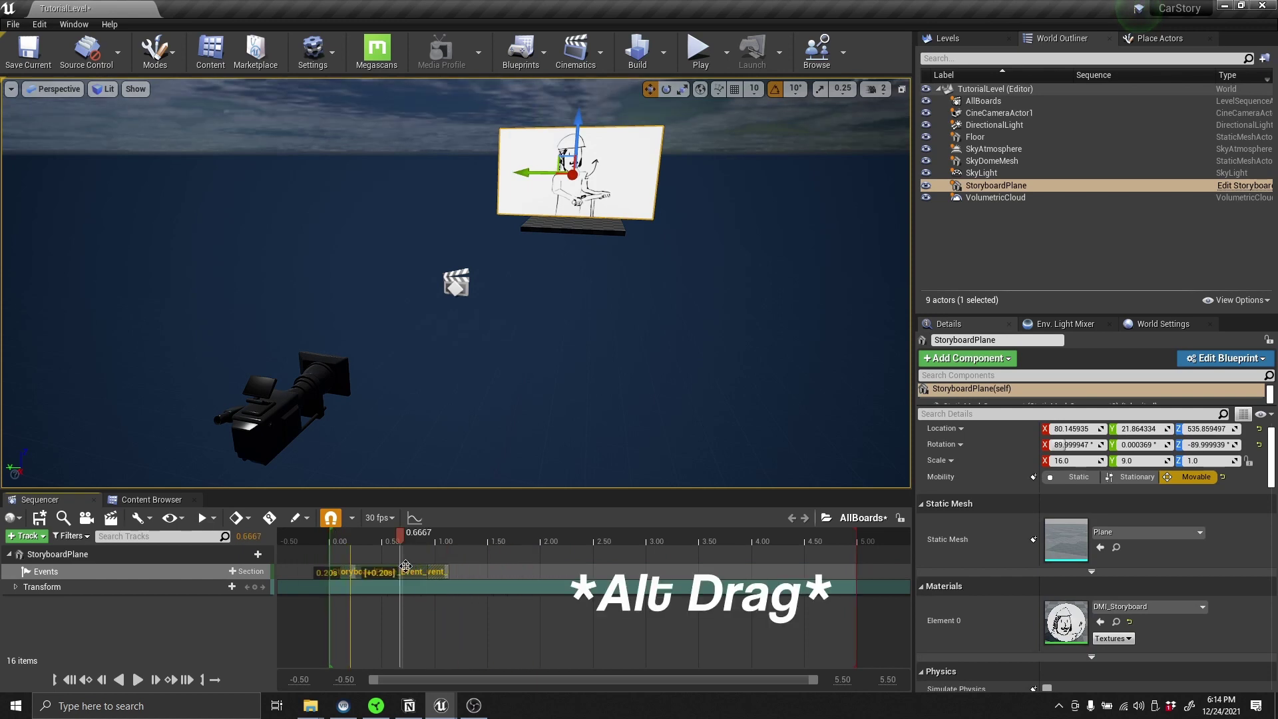
{"action": "left_click_drag", "start_coordinate": [372, 571], "coordinate": [469, 587], "text": "alt"}
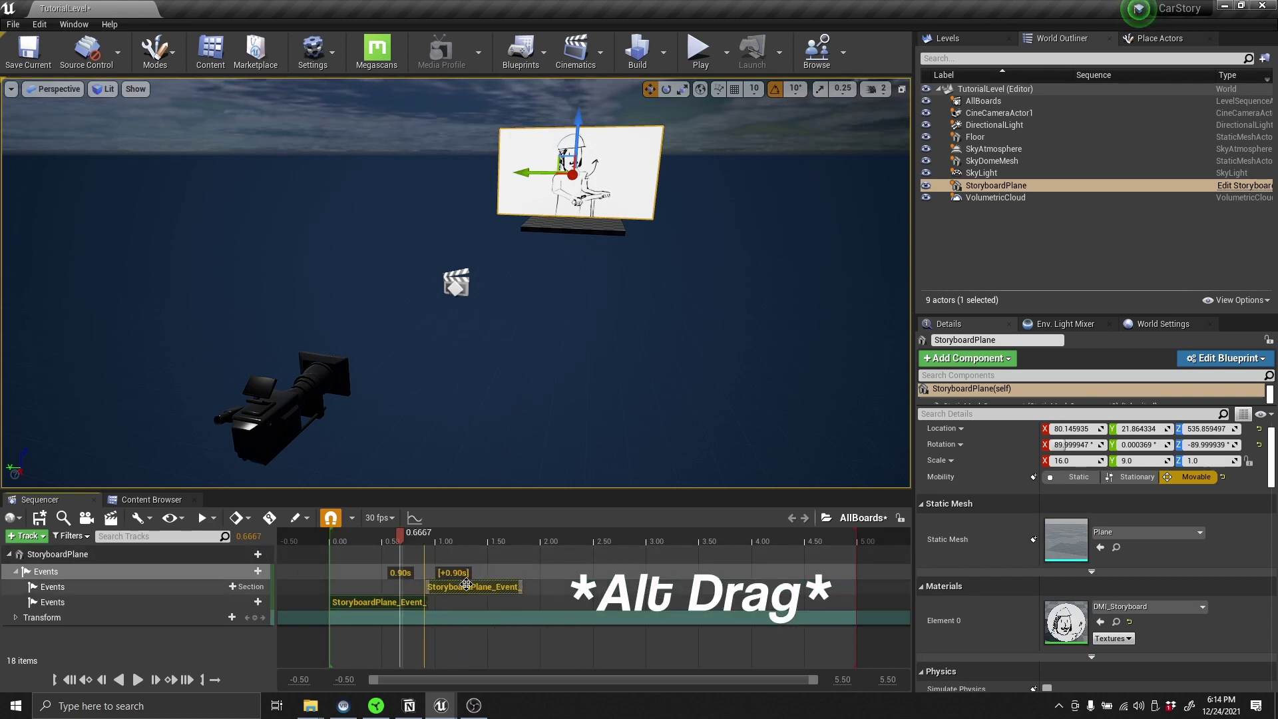
{"action": "right_click", "coordinate": [468, 587]}
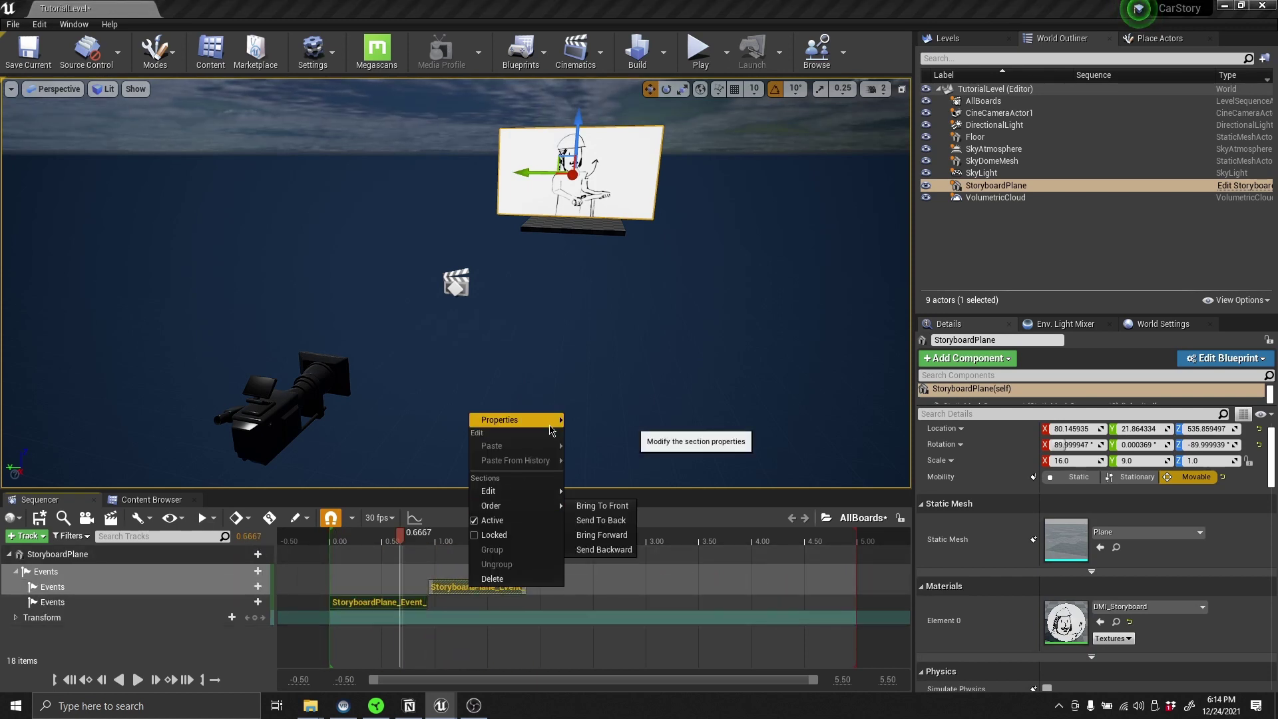
{"action": "mouse_move", "coordinate": [506, 420]}
{"action": "left_click", "coordinate": [749, 629]}
{"action": "type", "text": "tr"}
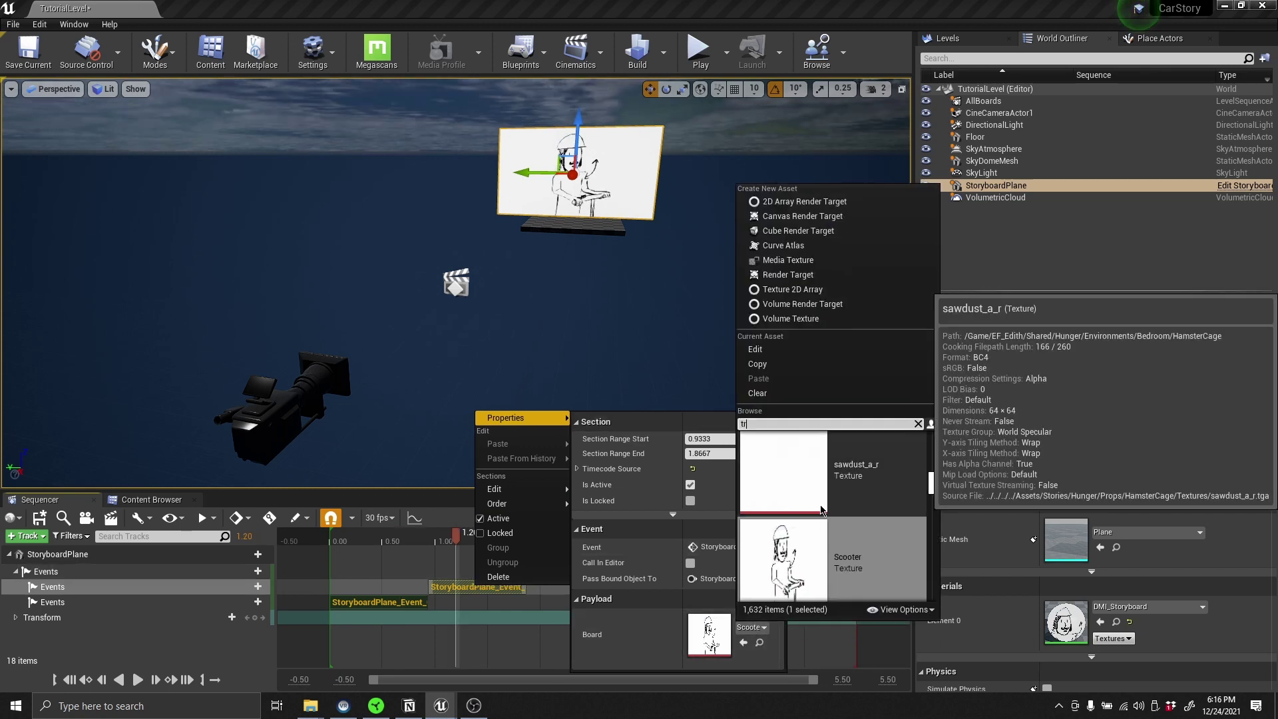
{"action": "type", "text": "ain"}
{"action": "left_click", "coordinate": [799, 479]}
{"action": "left_click", "coordinate": [733, 582]}
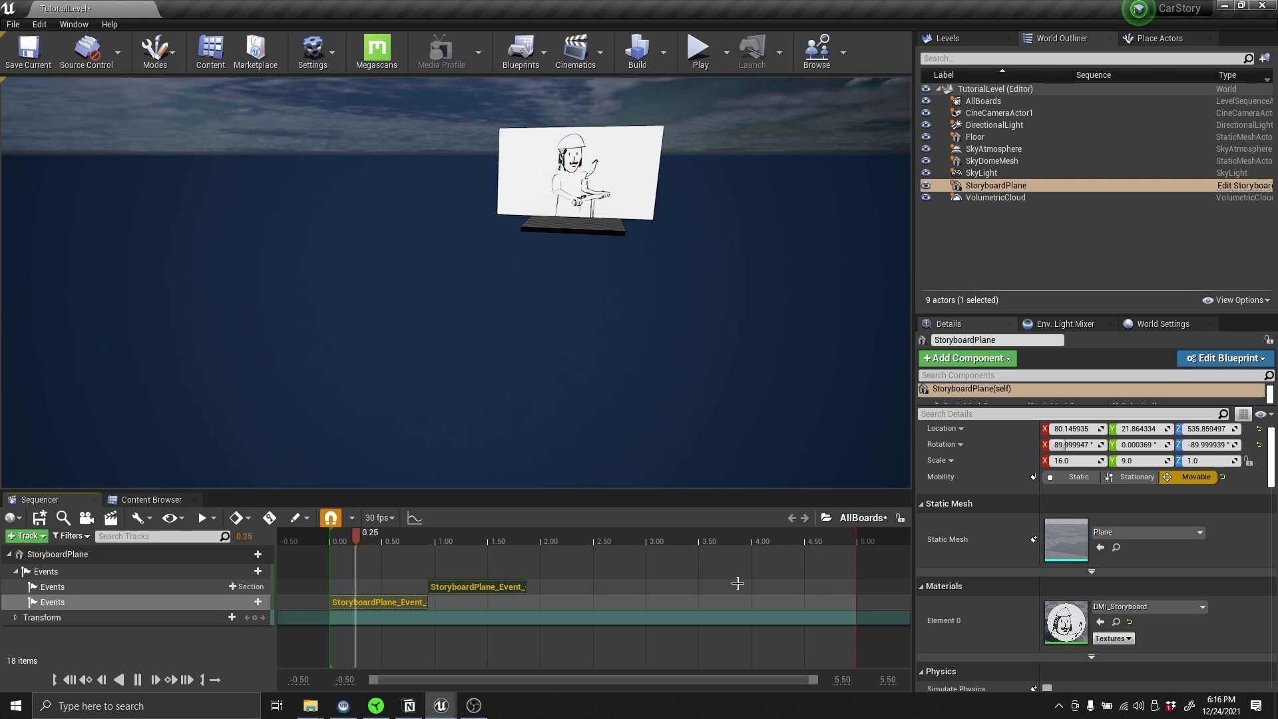
Test-play the board switch, then add CineCameraActor1 to the sequence and lock the viewport to Camera Cuts.
{"action": "key", "text": "space"}
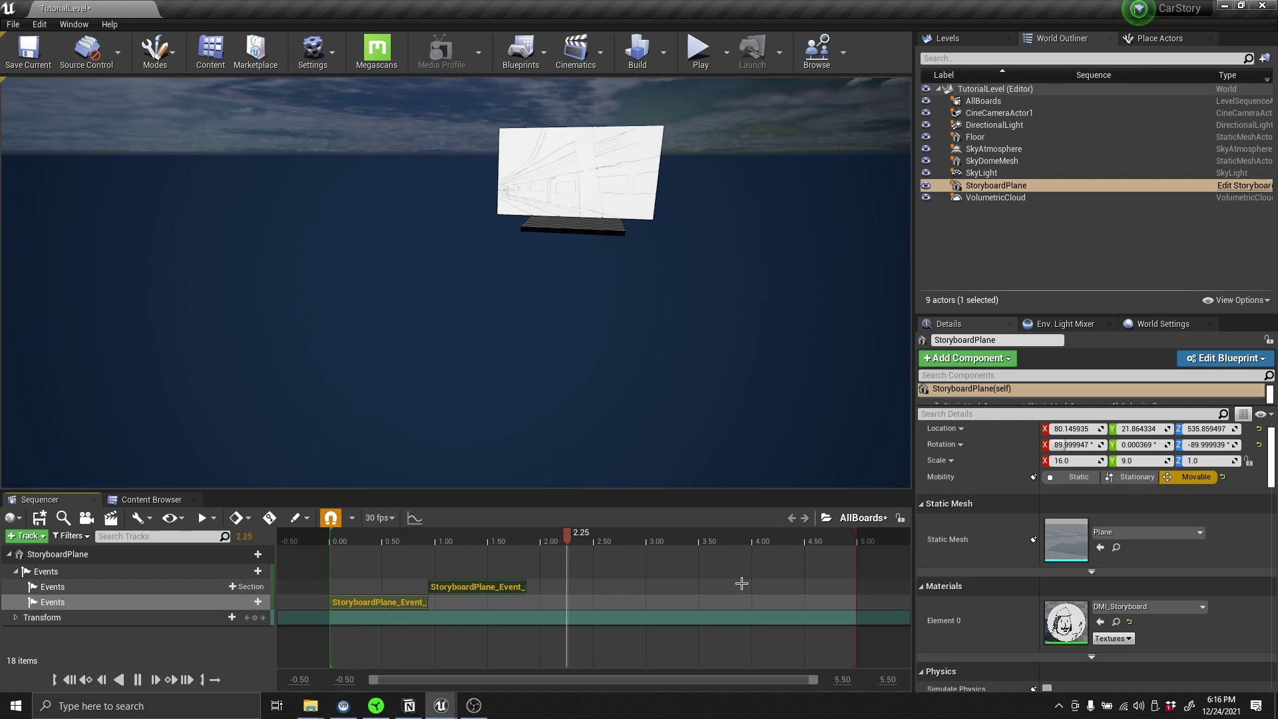
{"action": "key", "text": "space"}
{"action": "left_click", "coordinate": [27, 535]}
{"action": "left_click", "coordinate": [250, 327]}
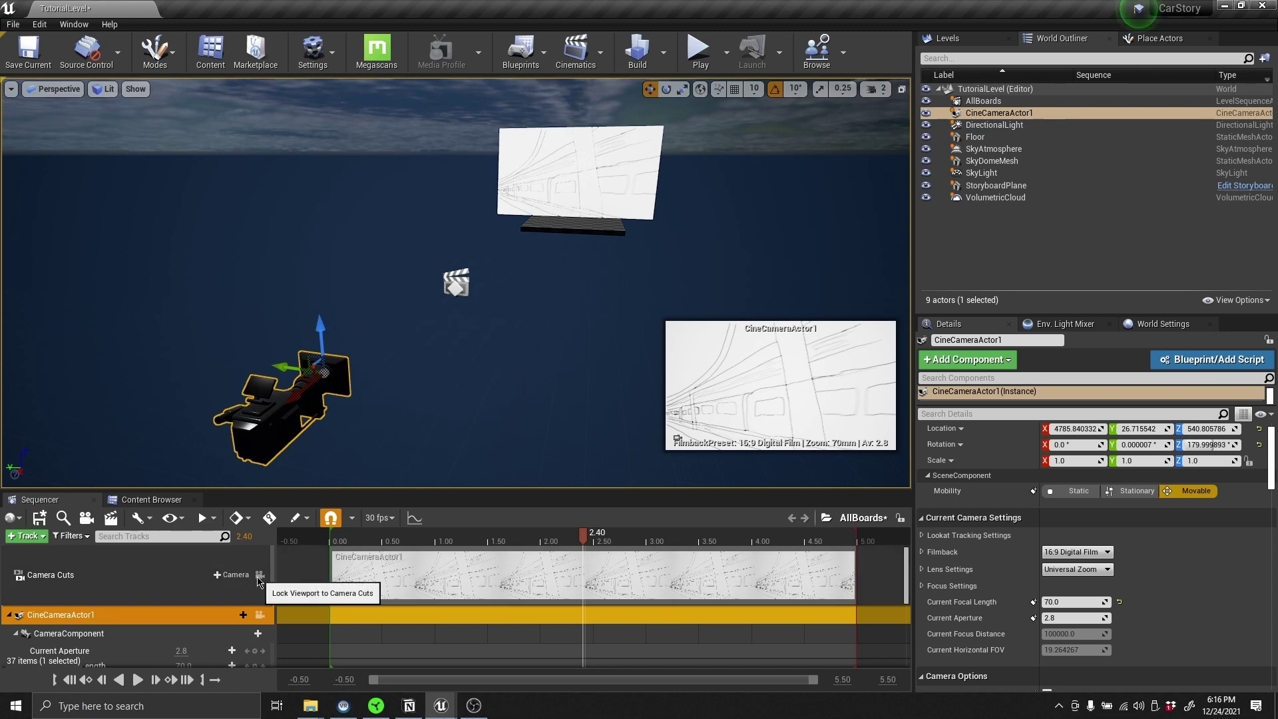
{"action": "left_click", "coordinate": [259, 576]}
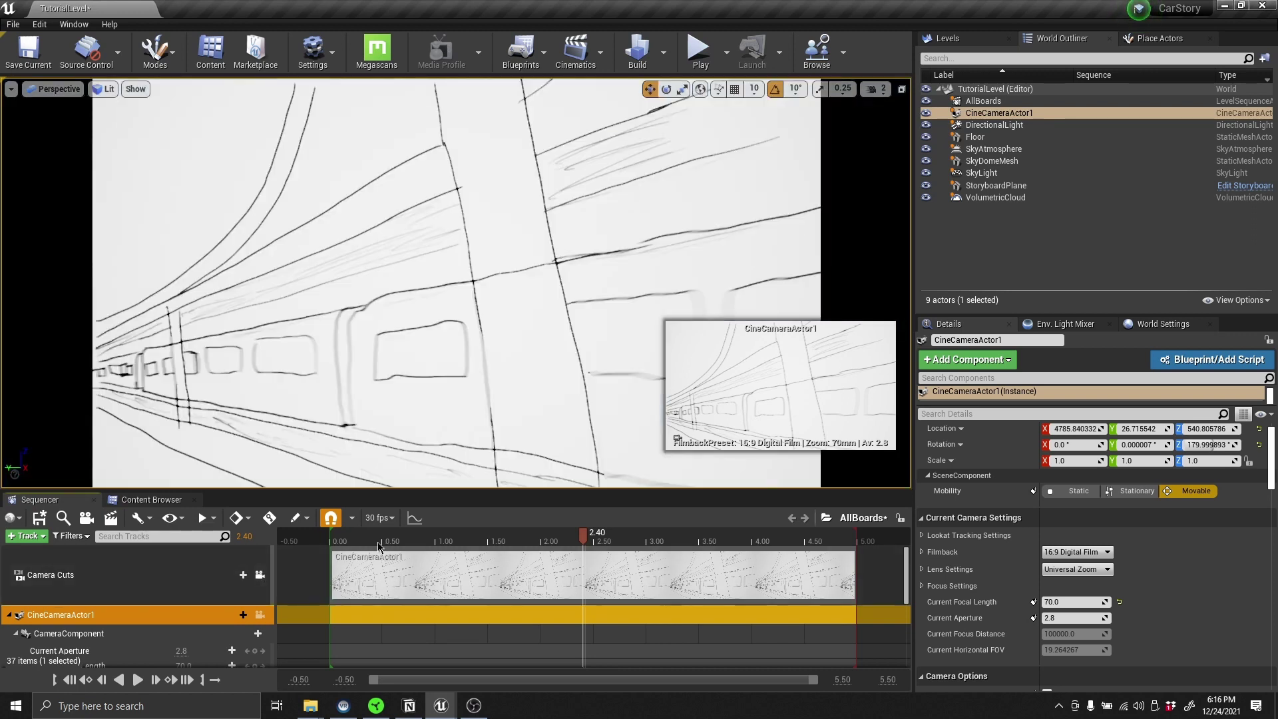
Replay from the start through the camera, then select the StoryboardPlane Events track with the playhead at about 2.23 s.
{"action": "left_click", "coordinate": [340, 541]}
{"action": "key", "text": "space"}
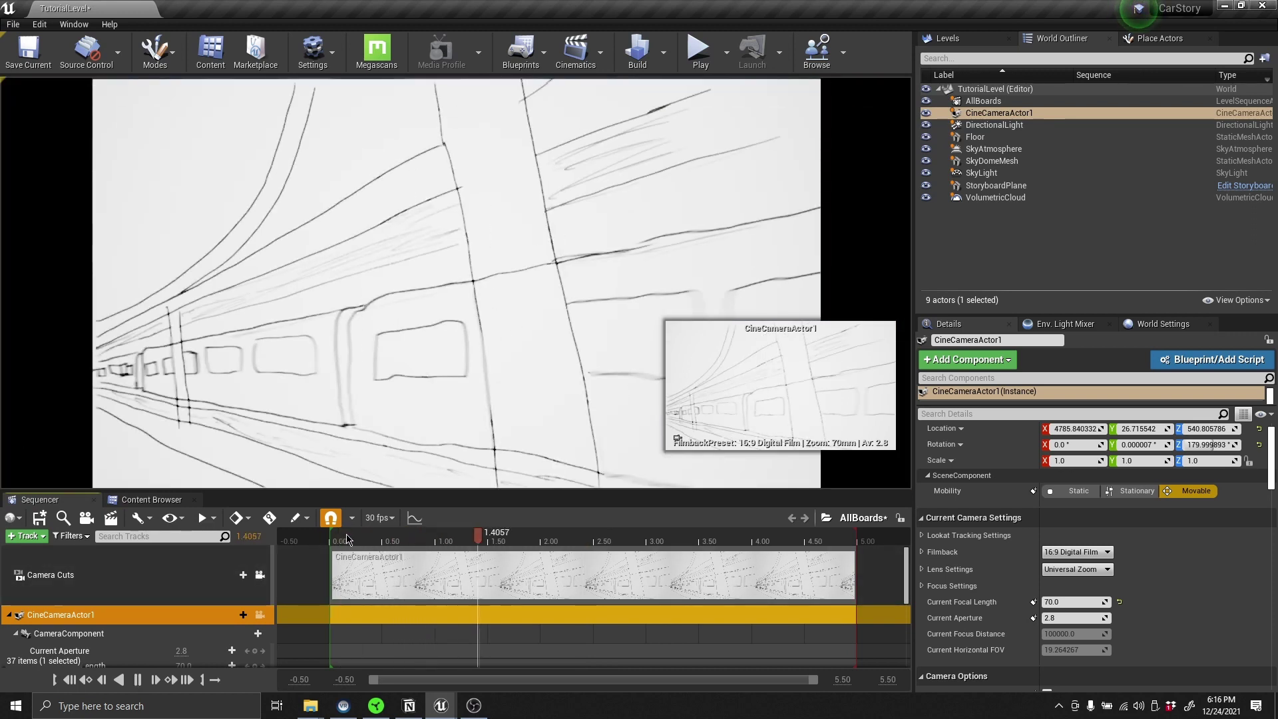
{"action": "key", "text": "space"}
{"action": "scroll", "coordinate": [446, 548], "scroll_direction": "down", "scroll_amount": 5}
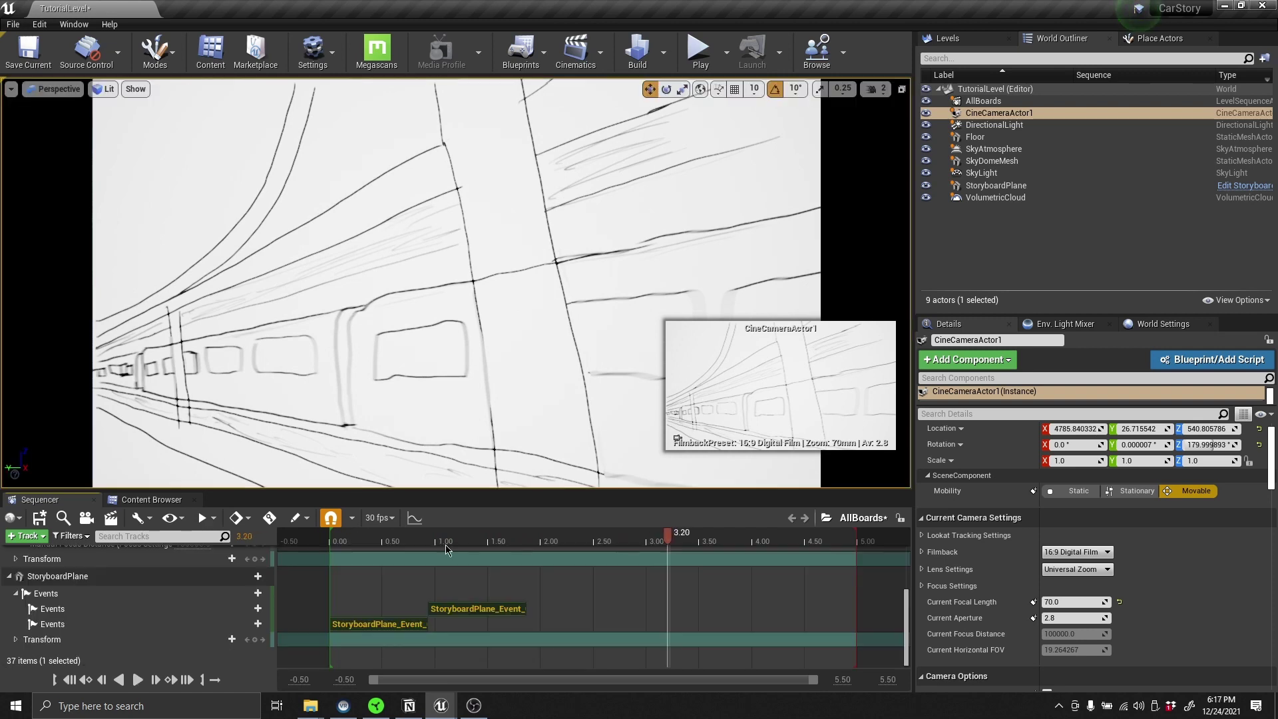
{"action": "left_click", "coordinate": [383, 589]}
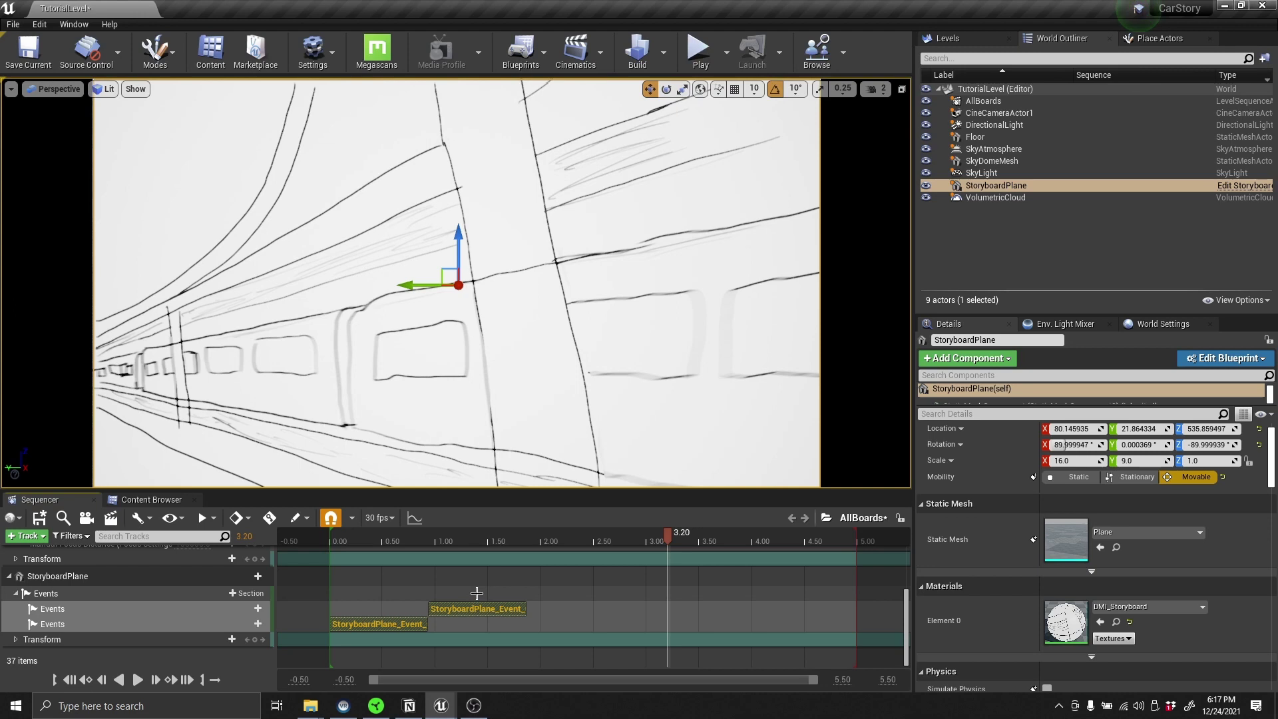
{"action": "left_click", "coordinate": [564, 580]}
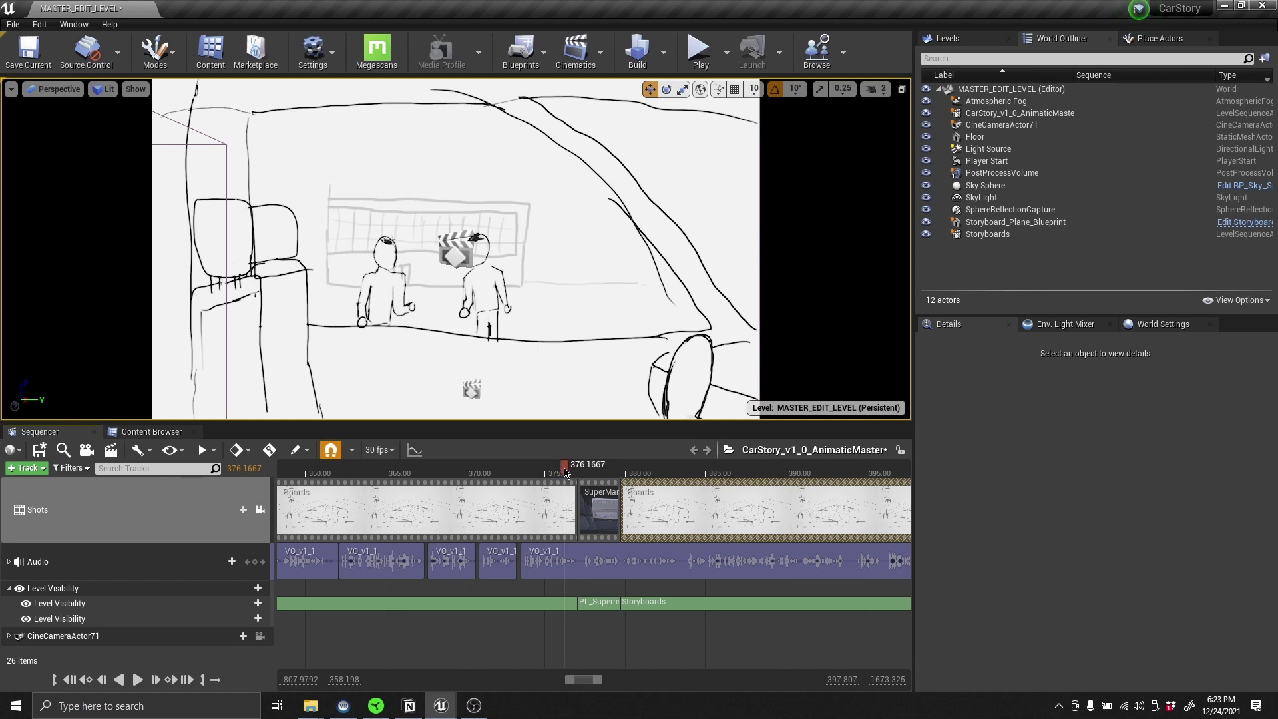
Scrub the AnimaticMaster playhead forward to about 385 s, showing the car-interior storyboard Car_Story-board-00006.
{"action": "mouse_move", "coordinate": [566, 470]}
{"action": "left_mouse_down"}
{"action": "mouse_move", "coordinate": [594, 458]}
{"action": "mouse_move", "coordinate": [709, 474]}
{"action": "left_mouse_up"}
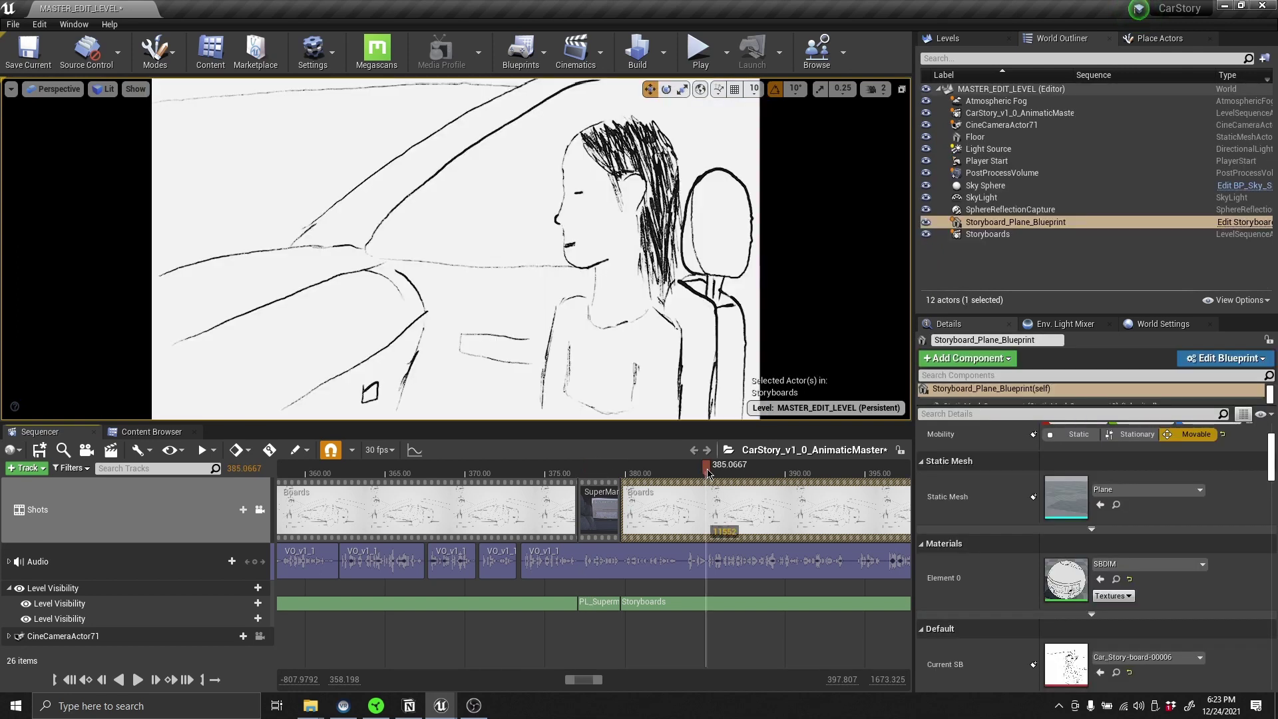